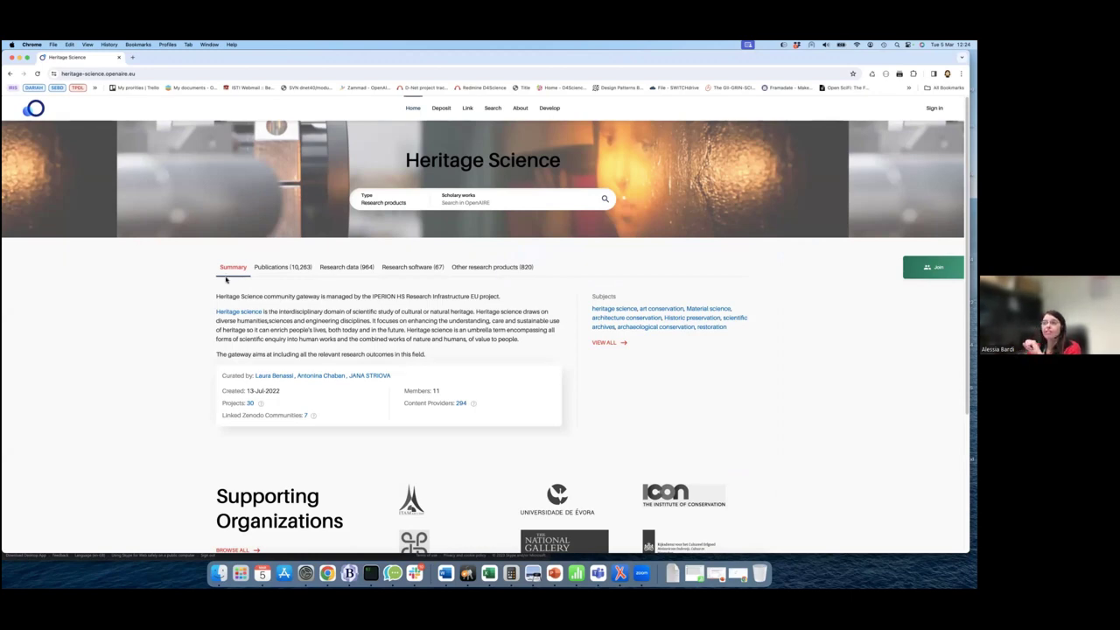
- Show all Heritage Science publications and search them in any field for the author's surname
click(271, 272)
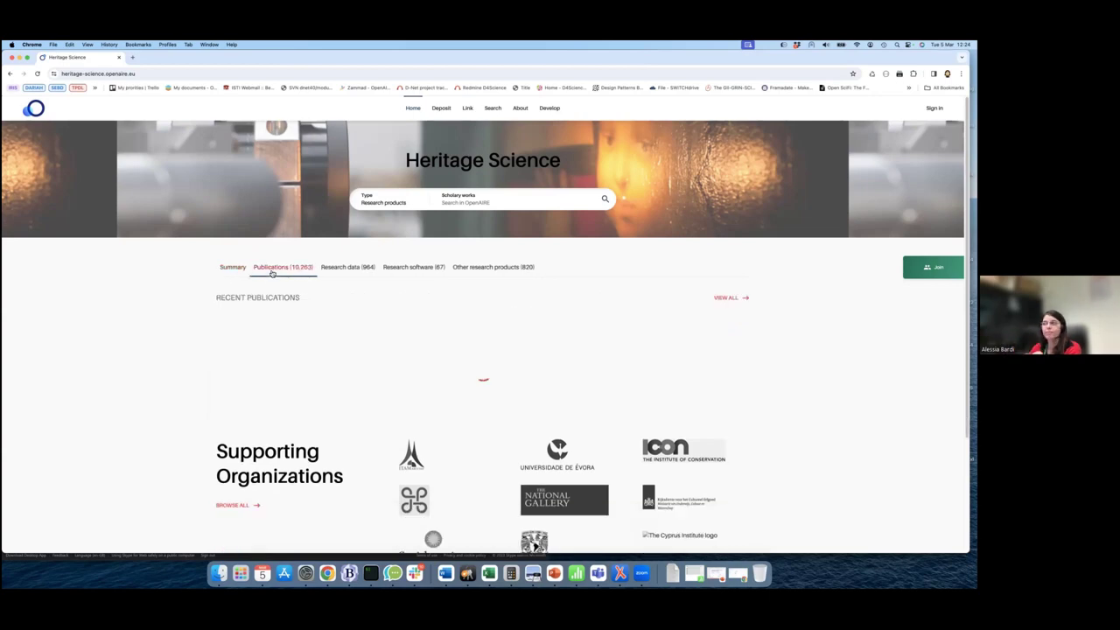
click(726, 297)
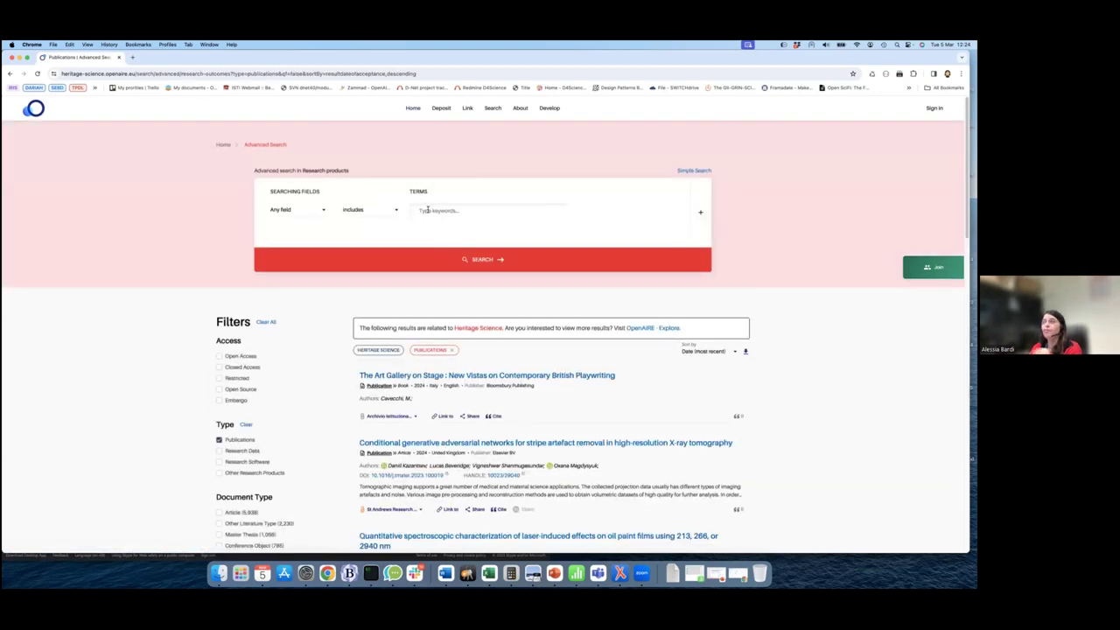
click(465, 212)
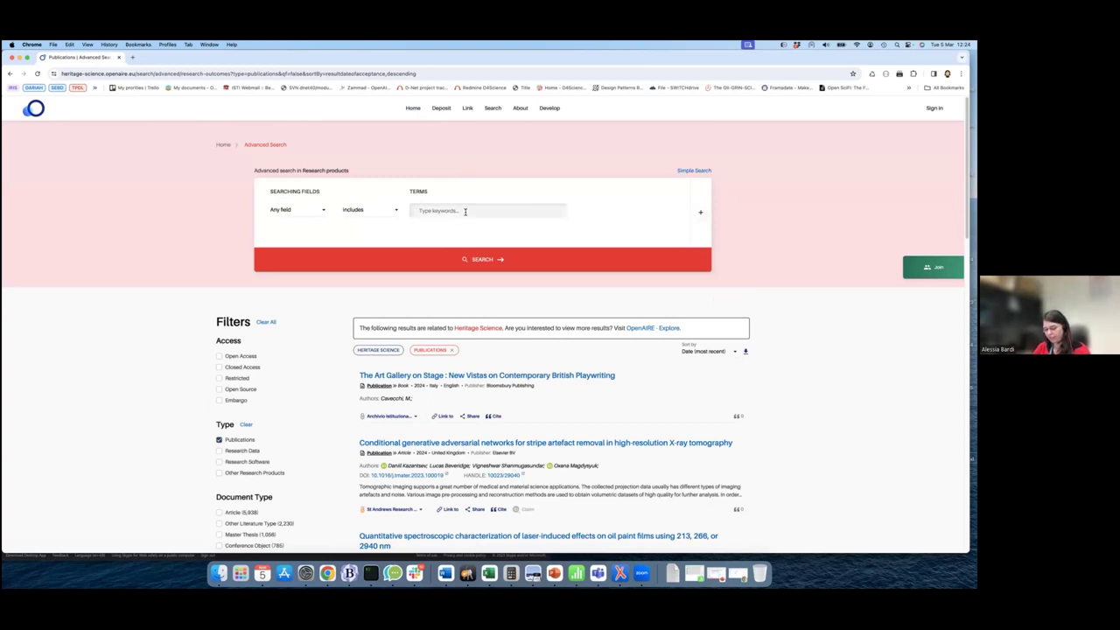
text(ti)
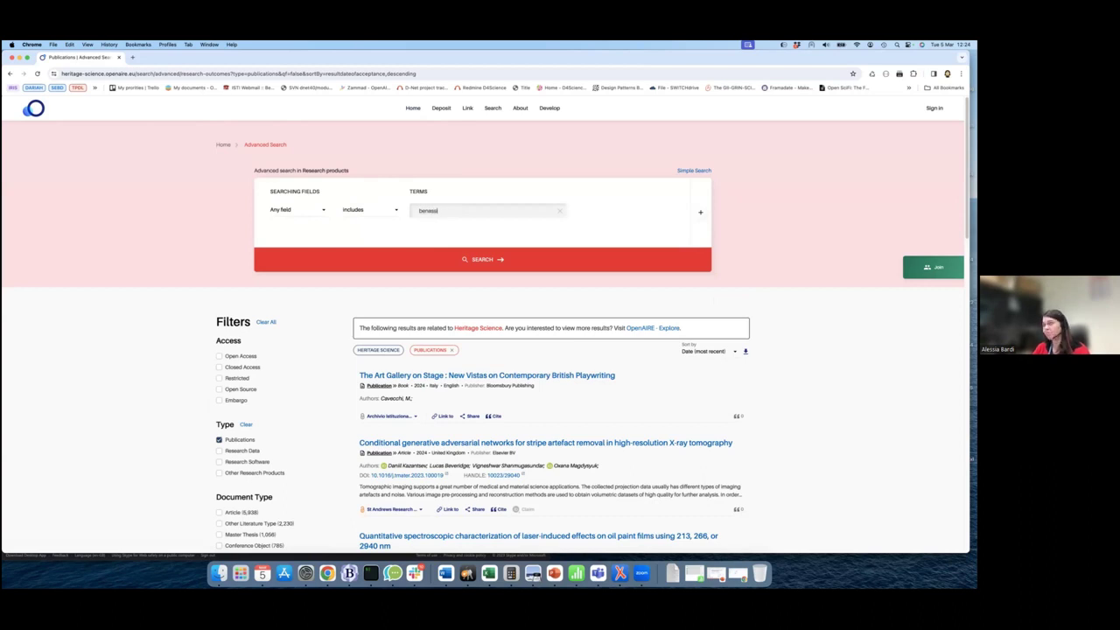
key(Return)
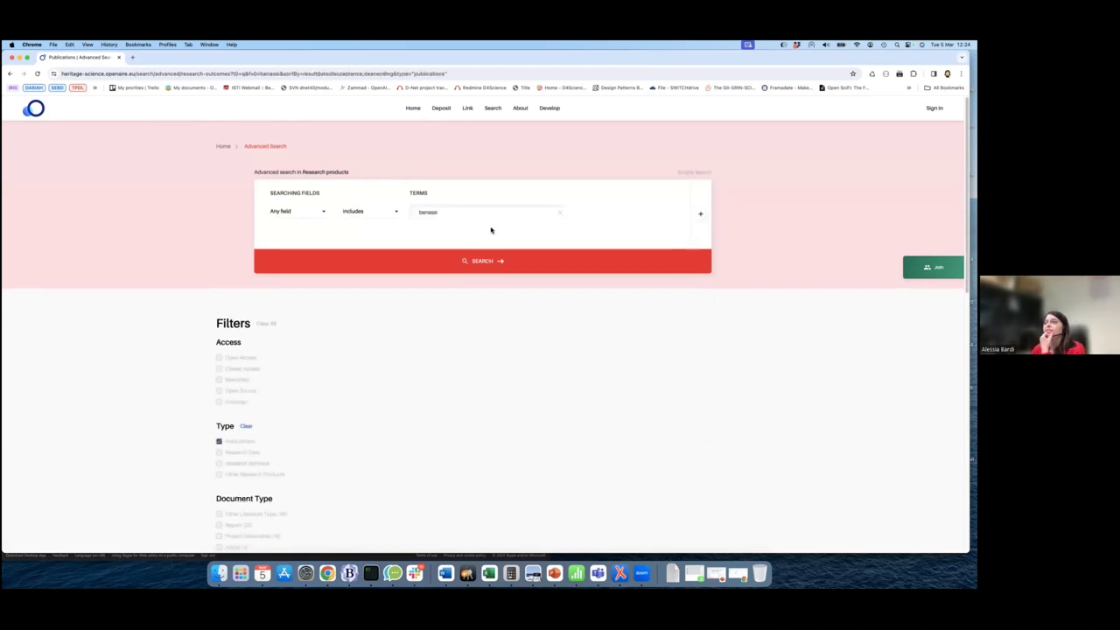
- Open the publication "Boosting Open Science in the IPERION HS research infrastructure with OpenAIRE" from the search results
scroll(491, 230, down, 5)
scroll(491, 230, down, 9)
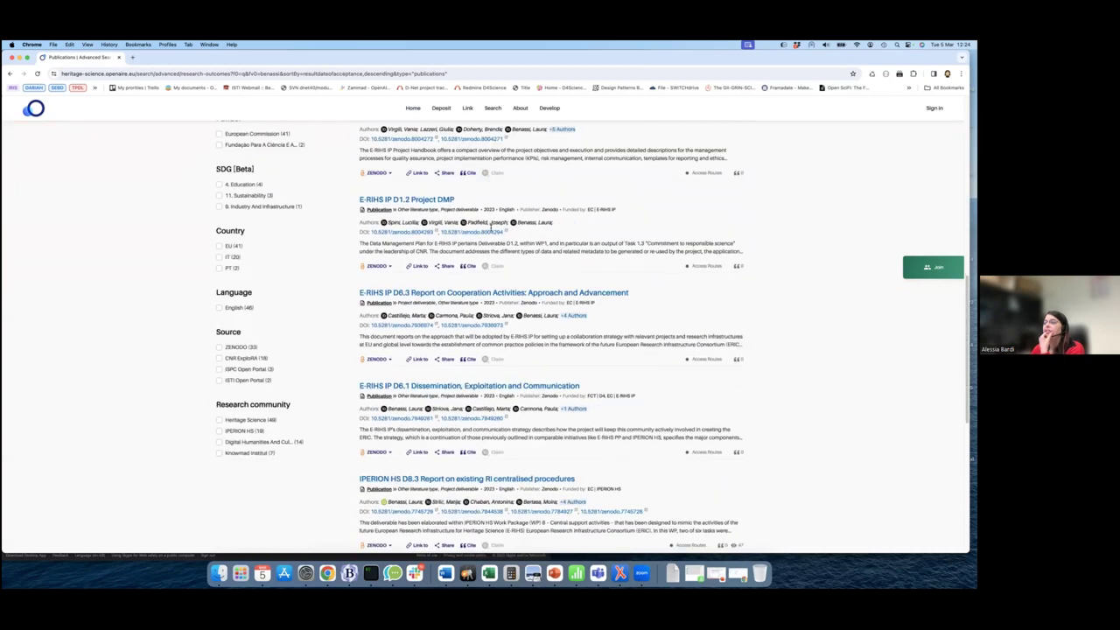
scroll(491, 224, down, 6)
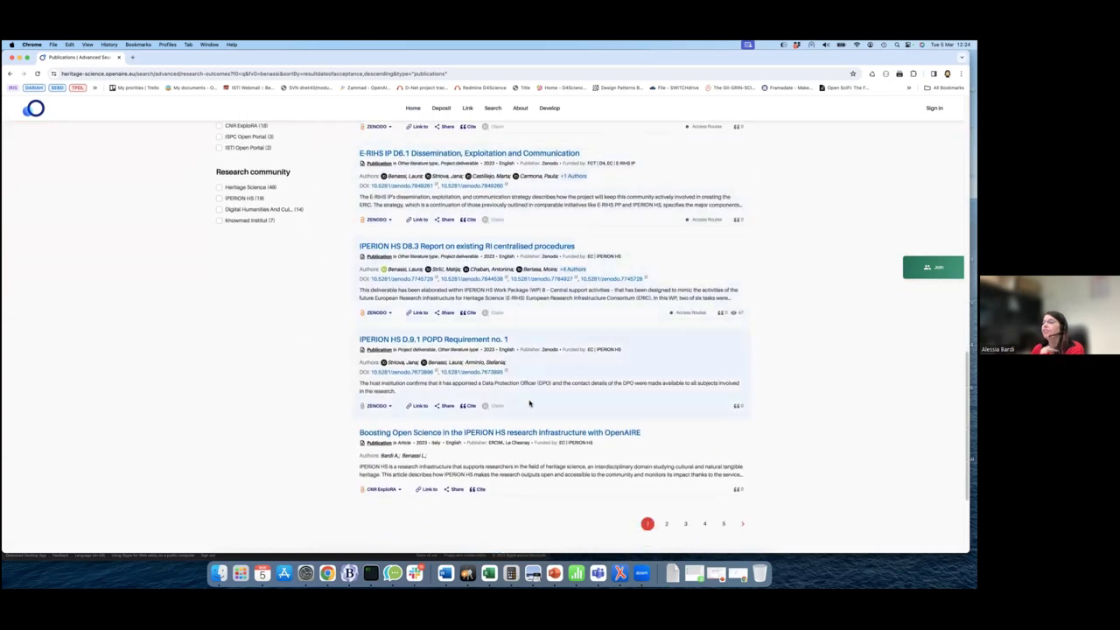
click(532, 435)
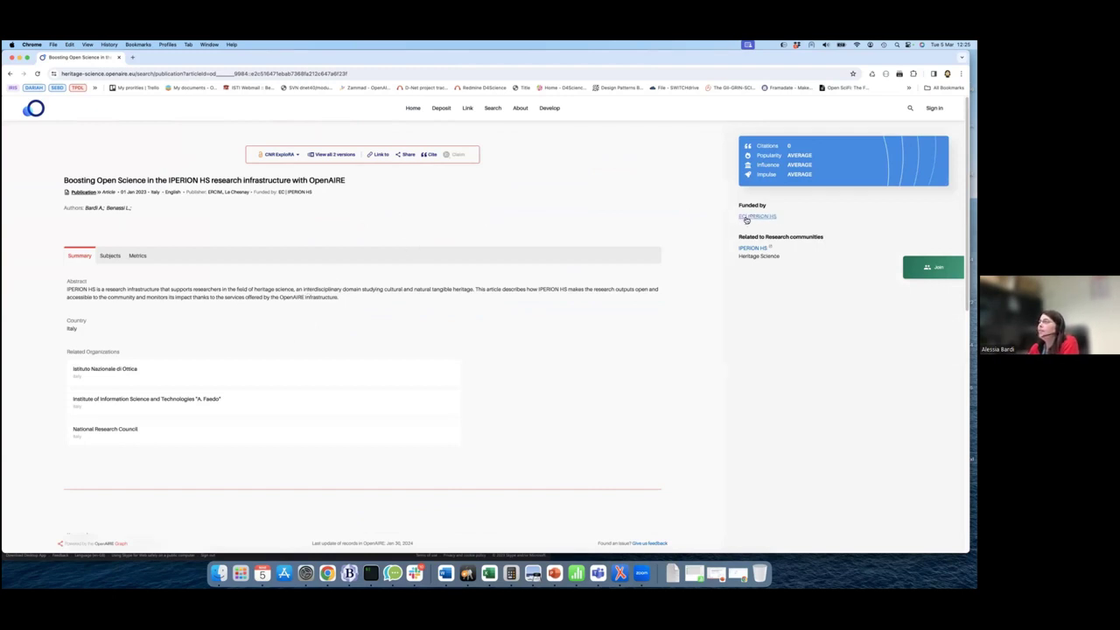
- Start linking the publication to other entities and log in with the saved account credentials
mouse_move(746, 220)
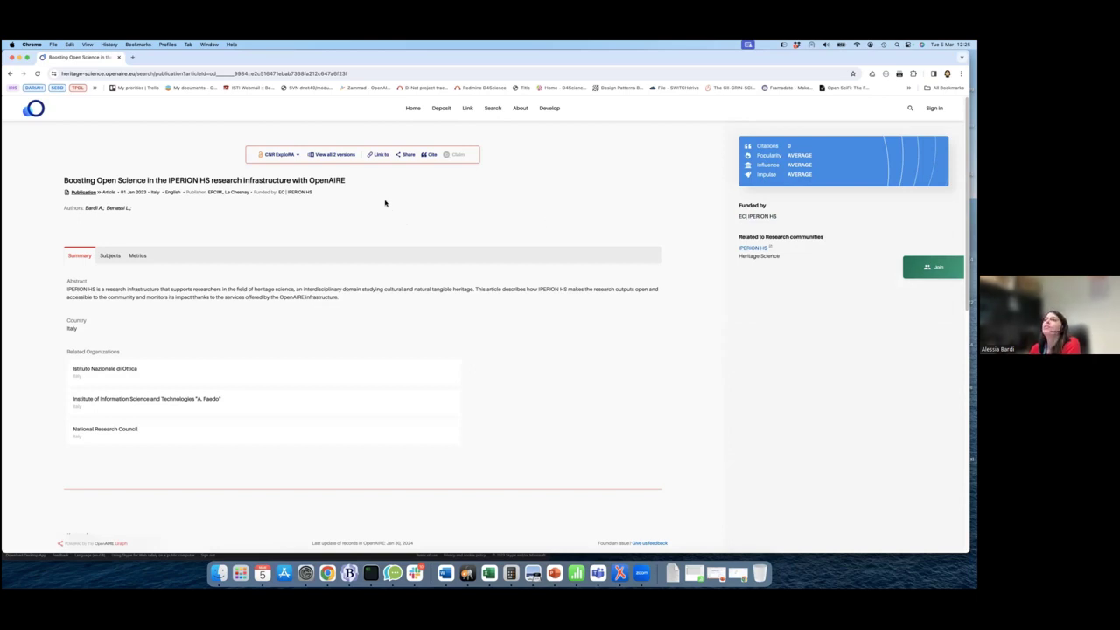
click(379, 156)
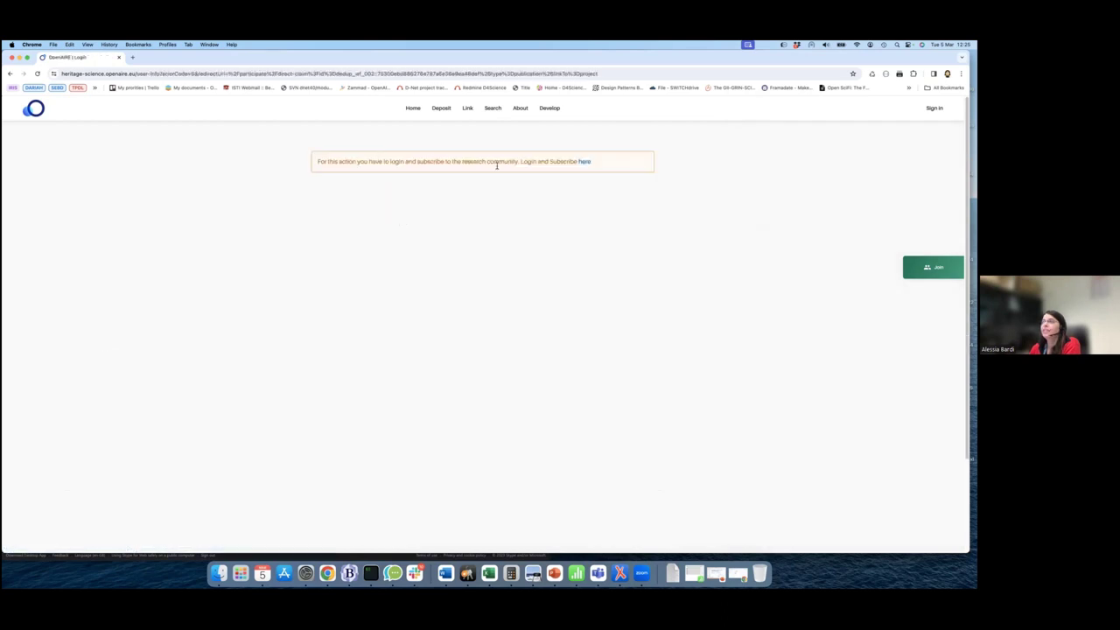
click(584, 162)
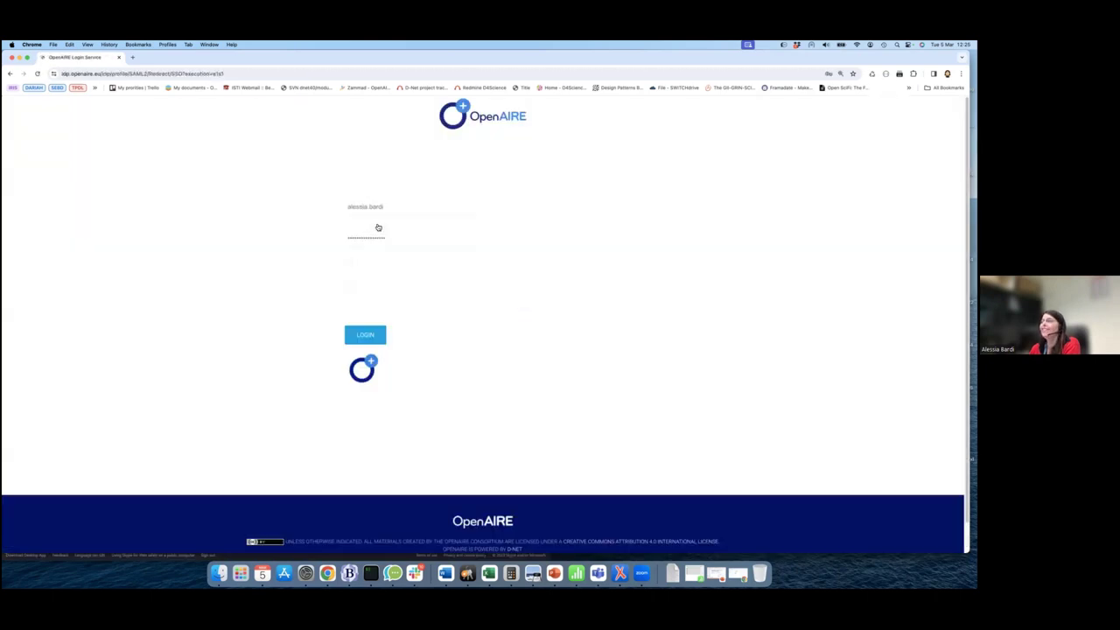
click(374, 335)
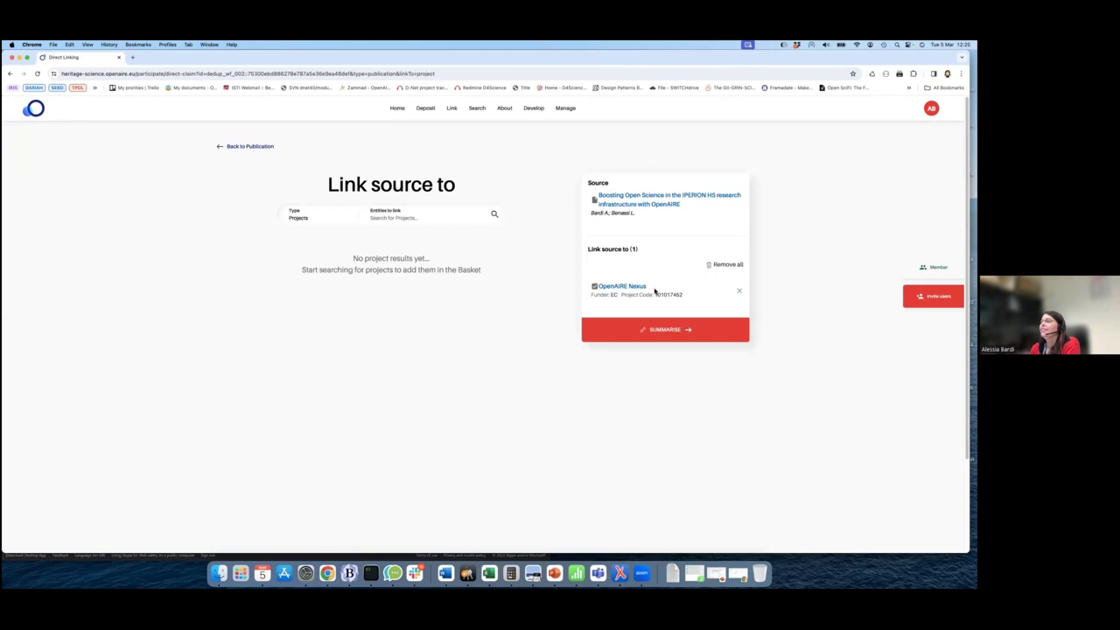
- Remove the project already in the basket, search Projects for "OpenAIRE Nexus" and add the matching project as link target
click(739, 291)
click(324, 224)
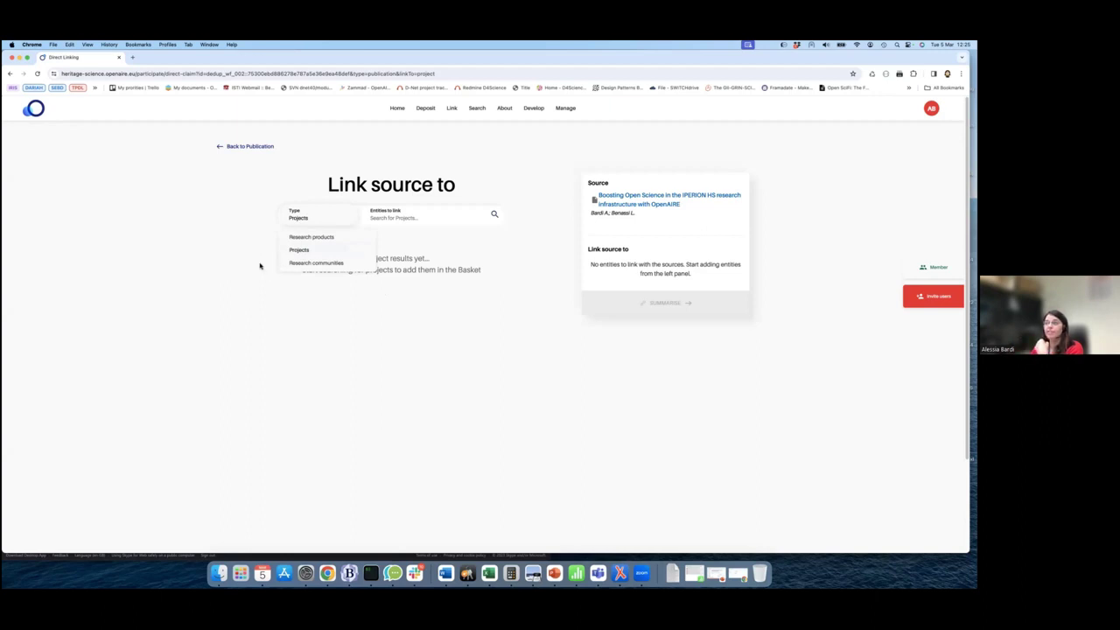
click(297, 250)
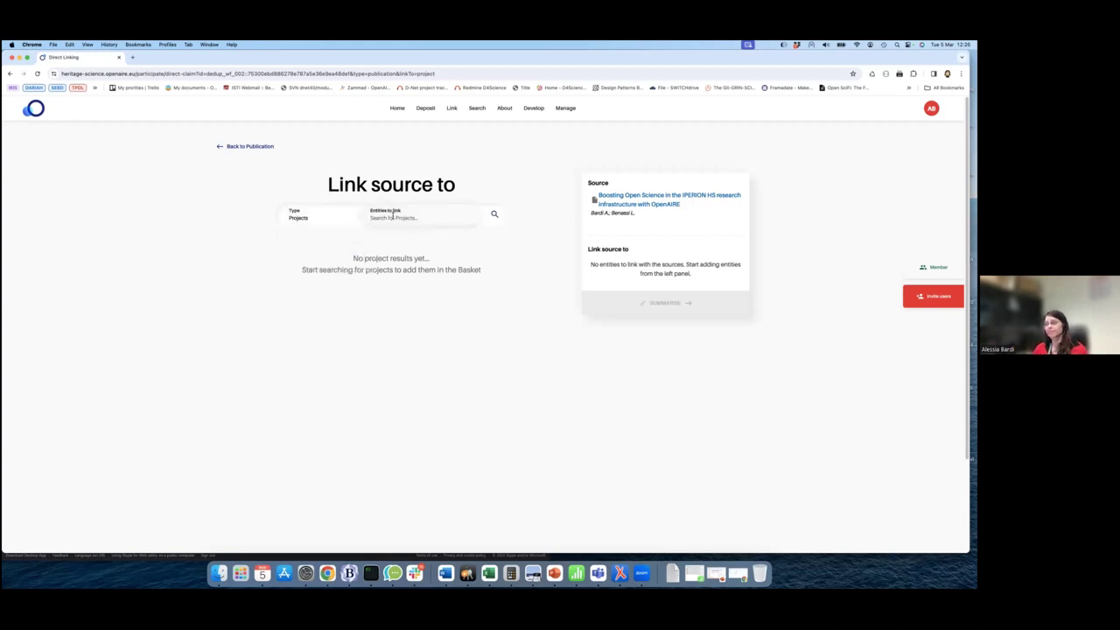
text(OpenAIRE Nexus)
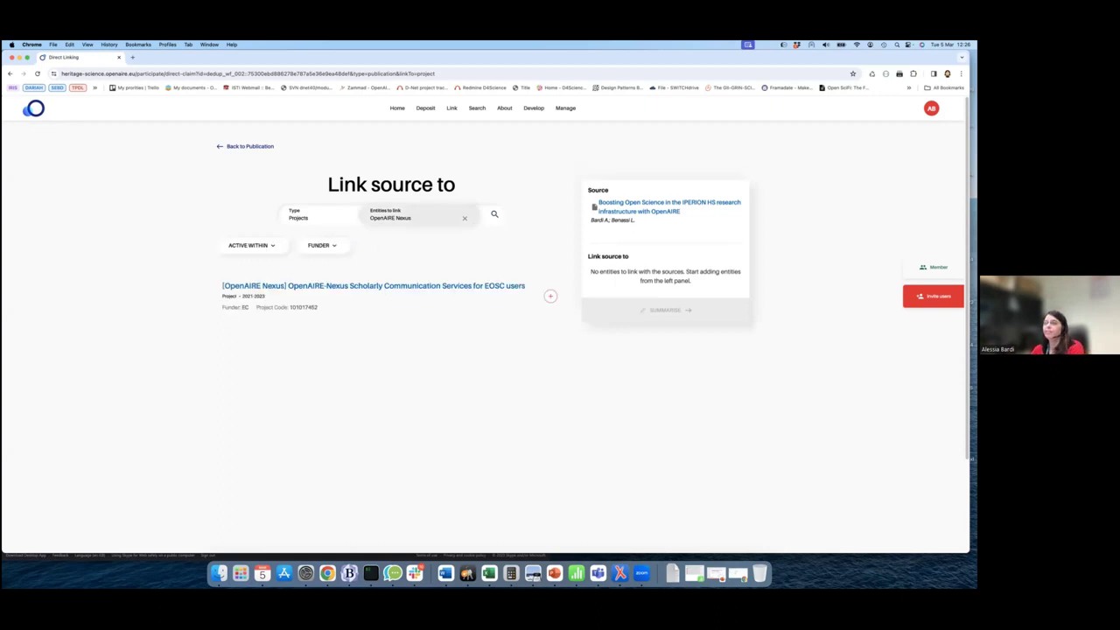
click(551, 297)
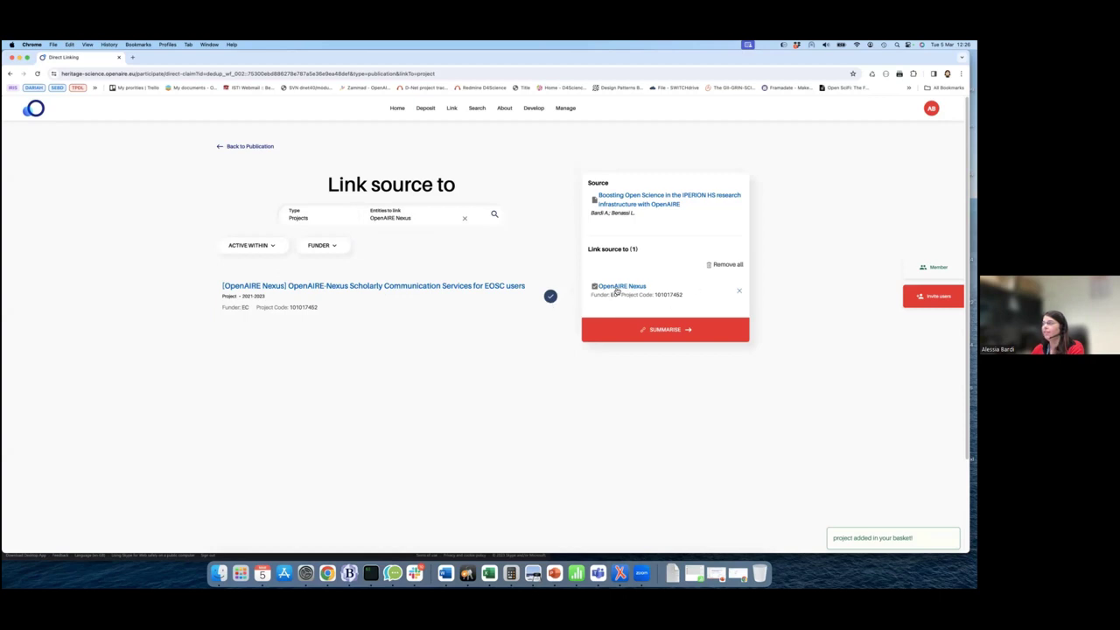
- Summarise the link between the publication and the OpenAIRE Nexus project and confirm it for publishing
click(656, 331)
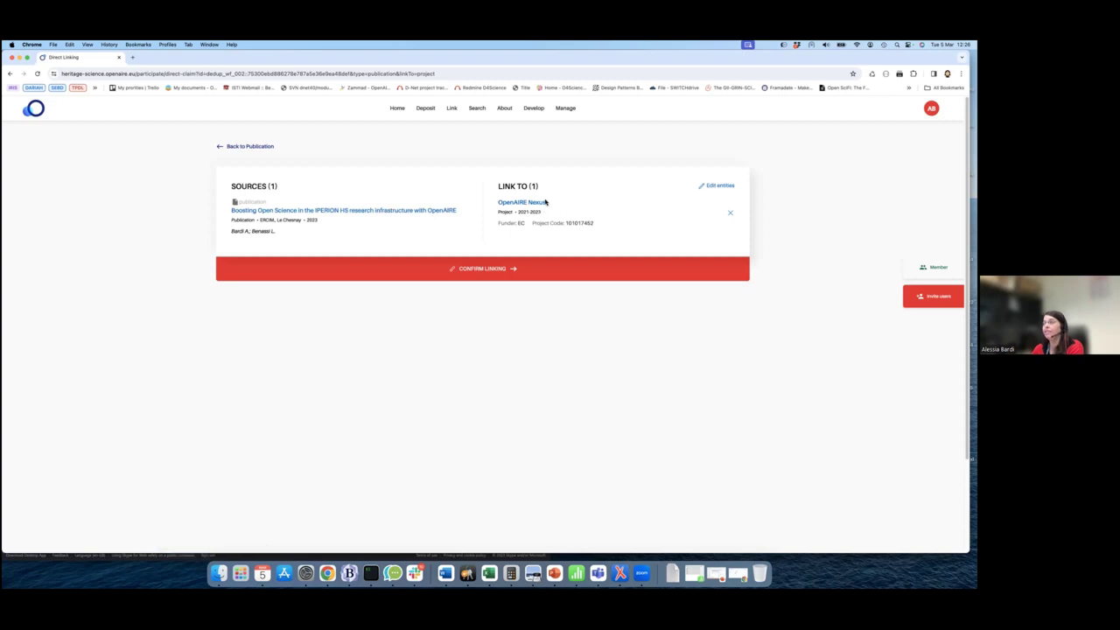
click(494, 269)
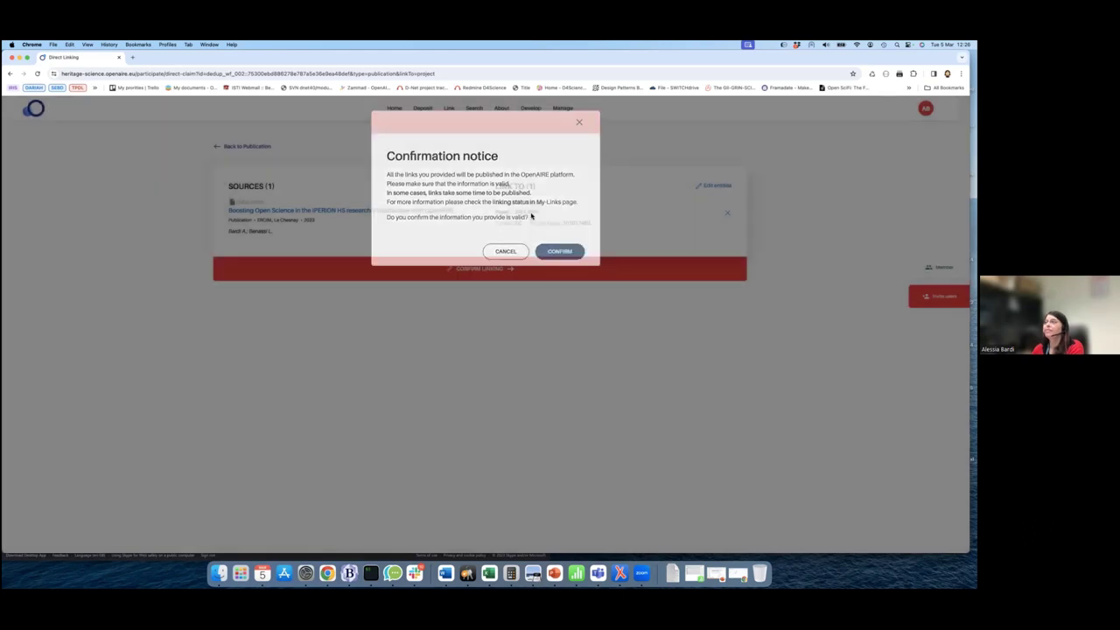
click(559, 254)
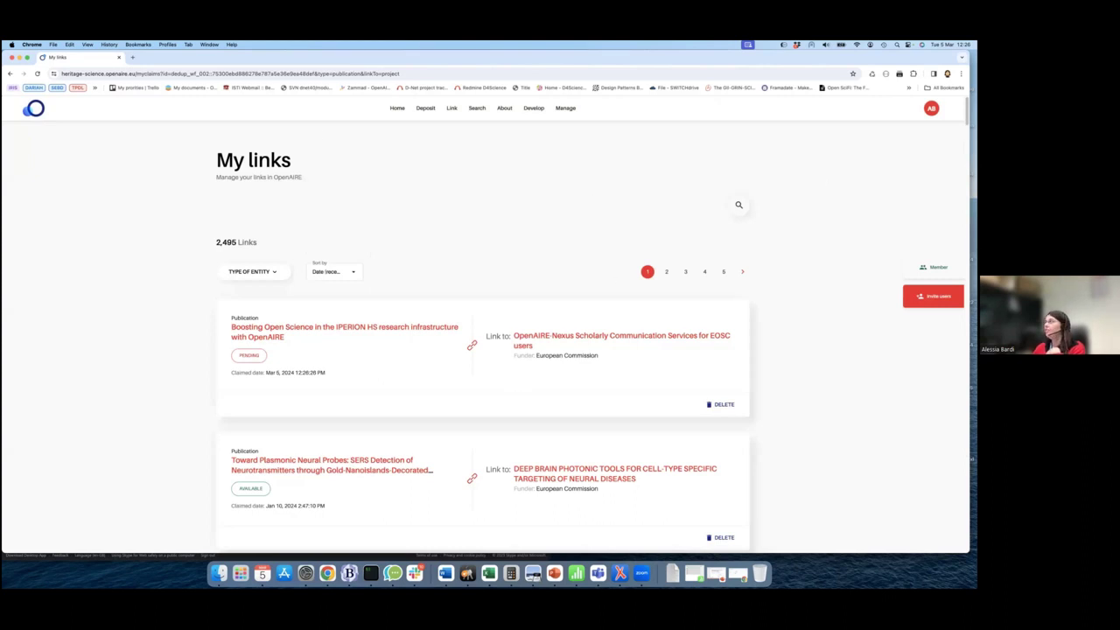
- Delete the pending link between the IPERION HS publication and the OpenAIRE-Nexus project from My links
click(931, 108)
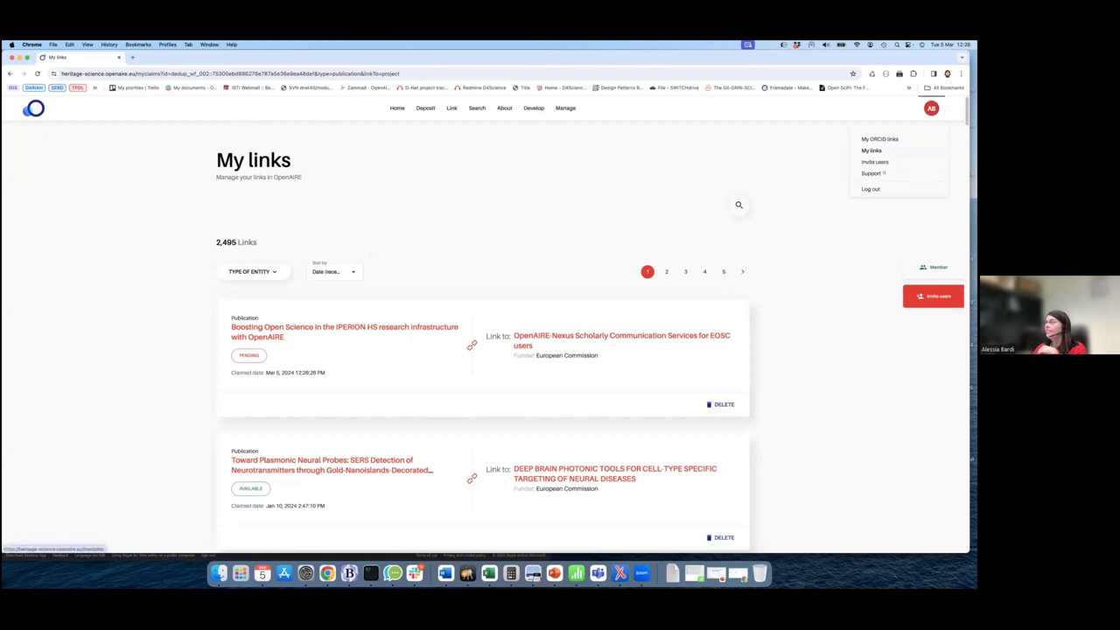
click(454, 233)
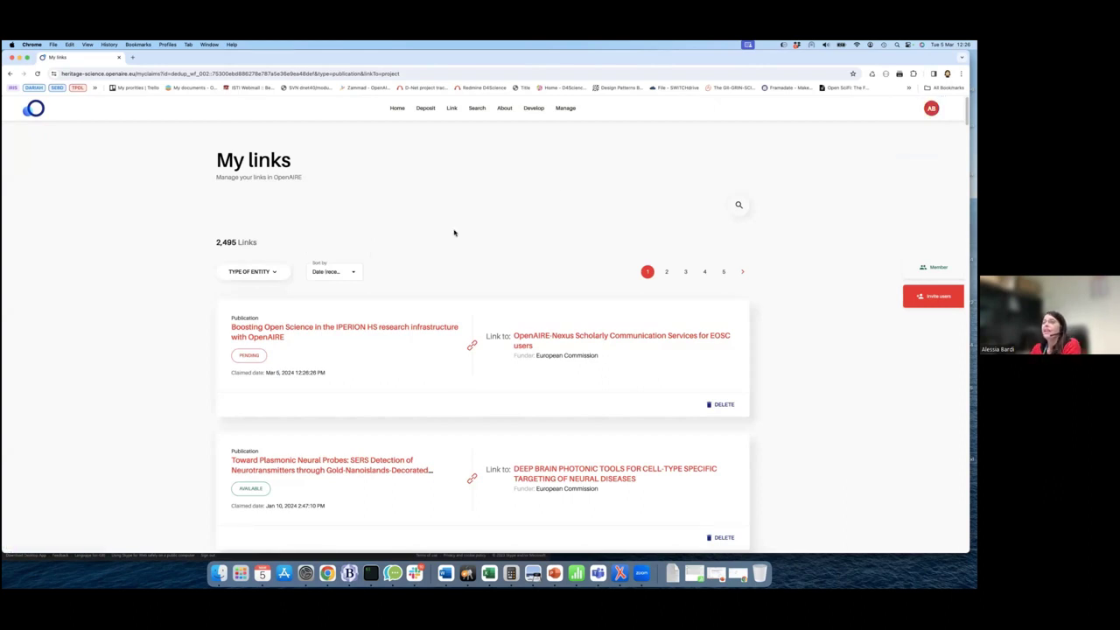
scroll(454, 232, down, 1)
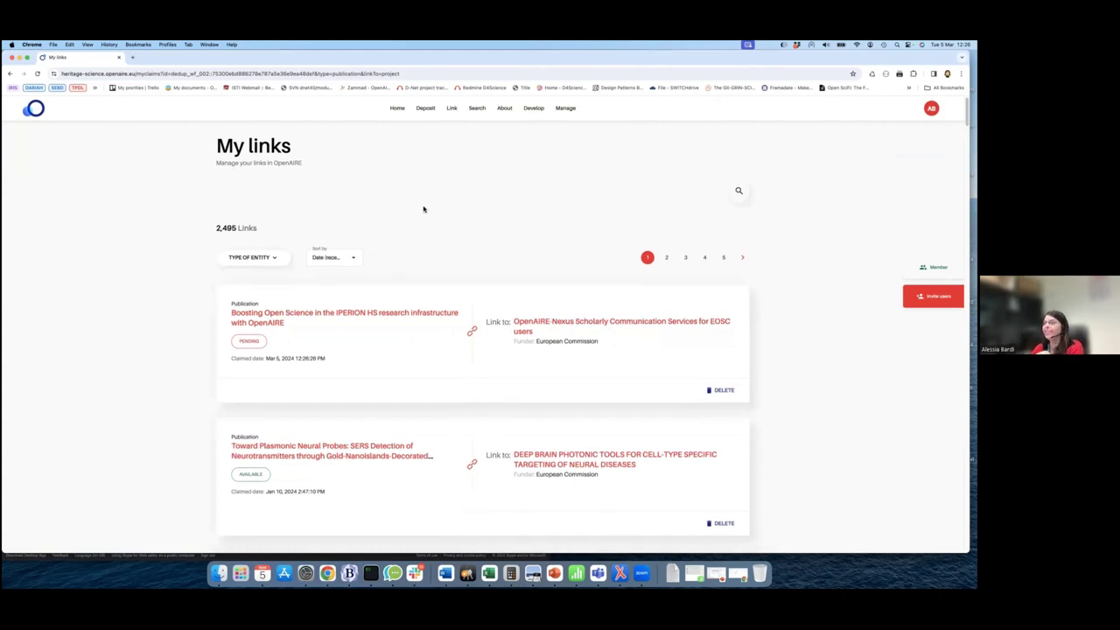
click(722, 391)
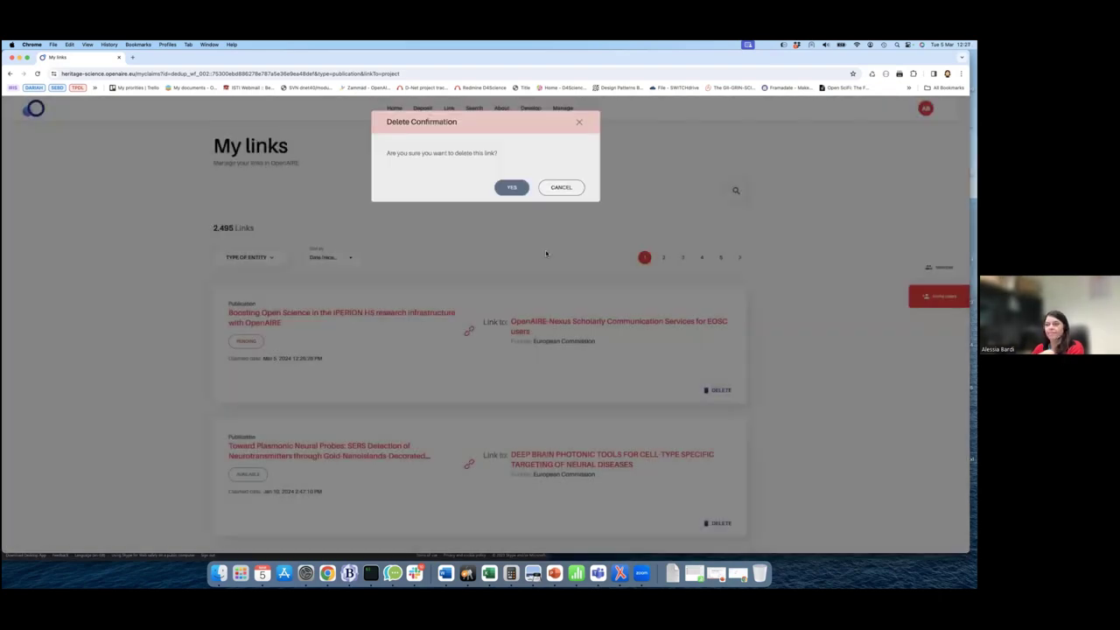
key(Return)
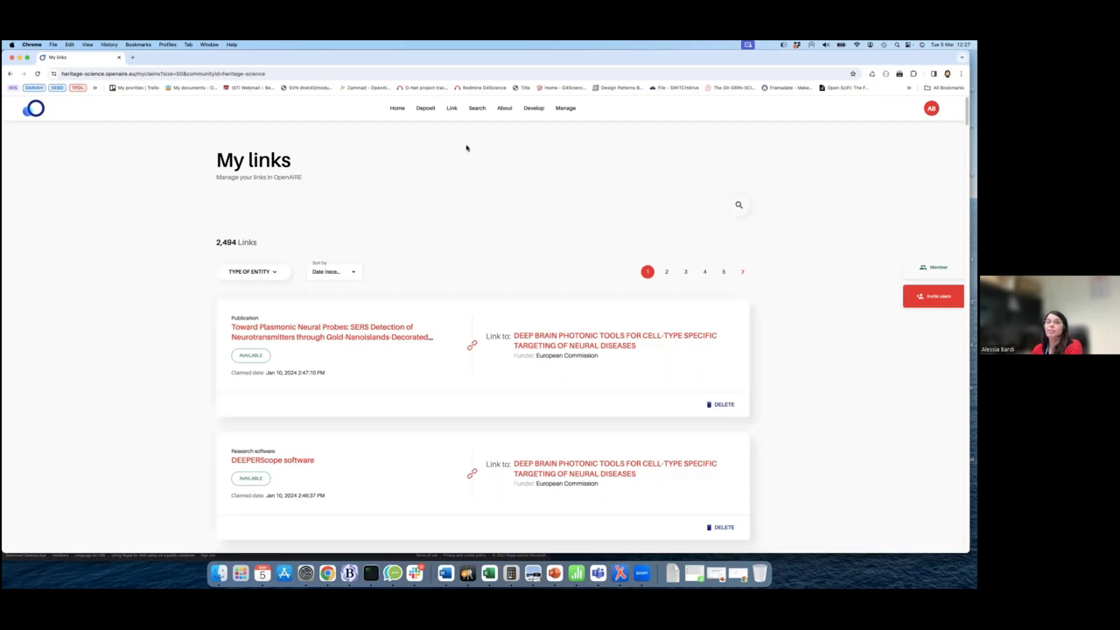
- Start a new linking process and search for source research products by the two authors' surnames
mouse_move(456, 111)
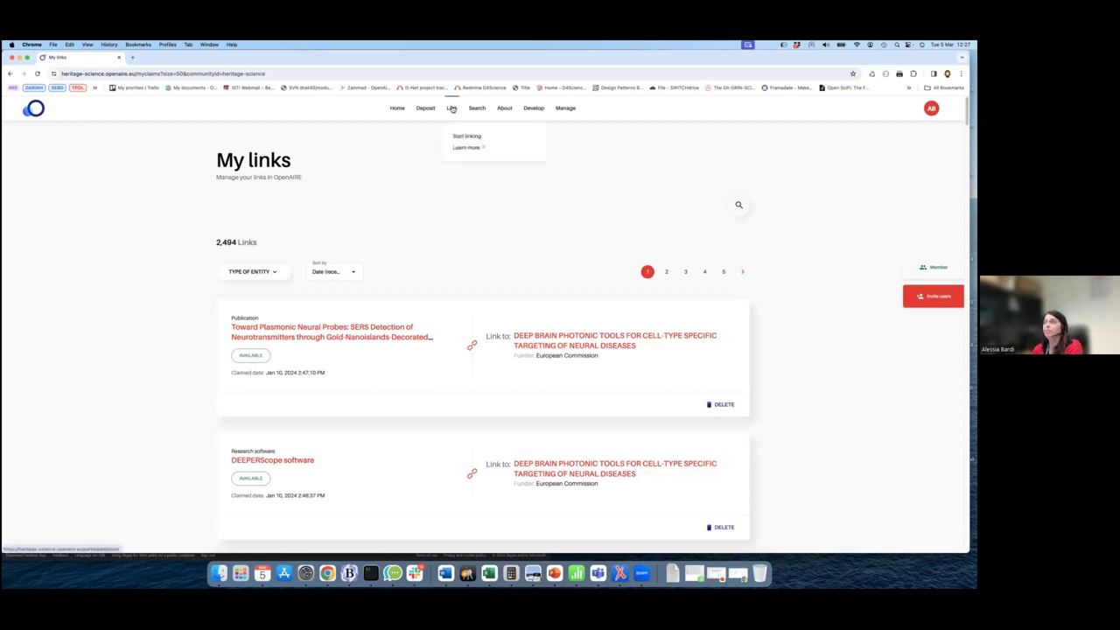
click(458, 136)
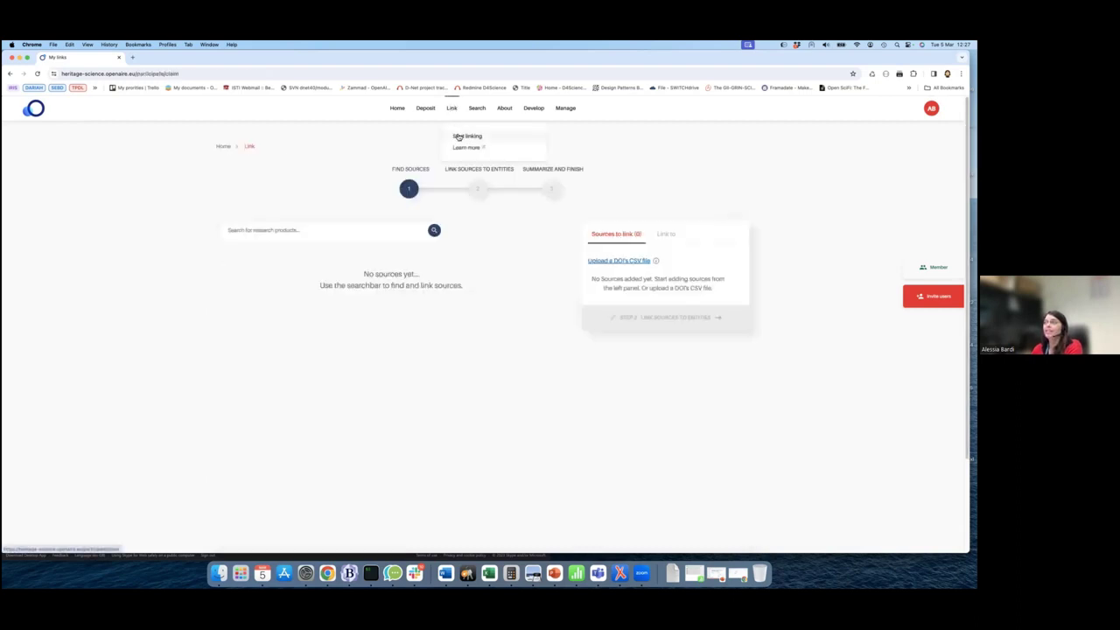
click(314, 231)
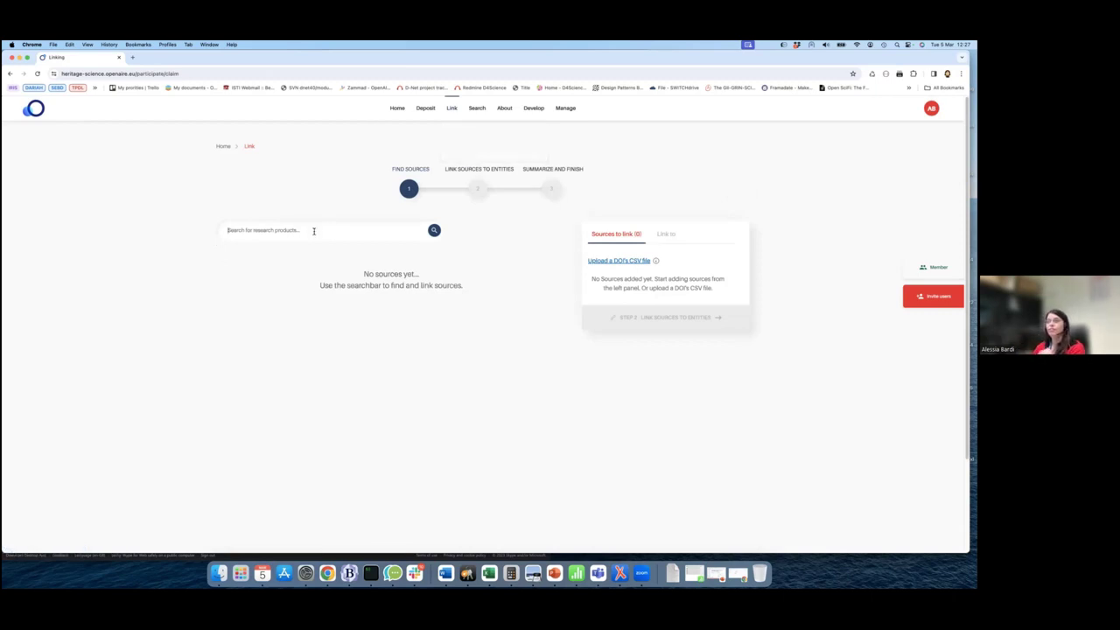
text(ti)
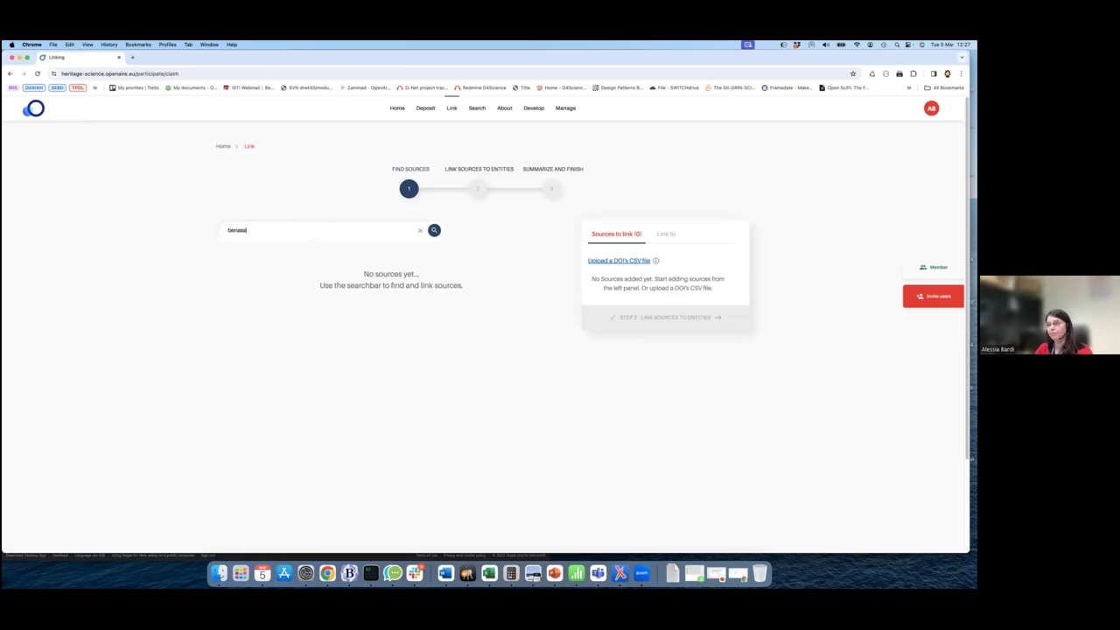
text(nassi bardi)
key(Return)
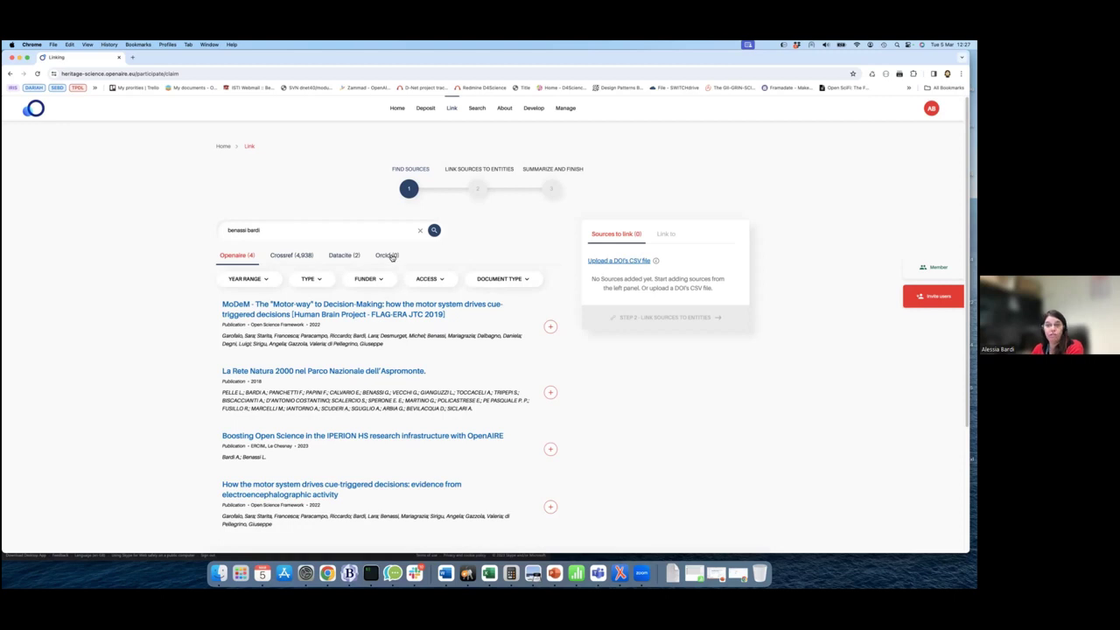
- Add the "Boosting Open Science", "MoDeM" and "La Rete Natura 2000" publications to the sources to link
click(350, 227)
triple_click(237, 225)
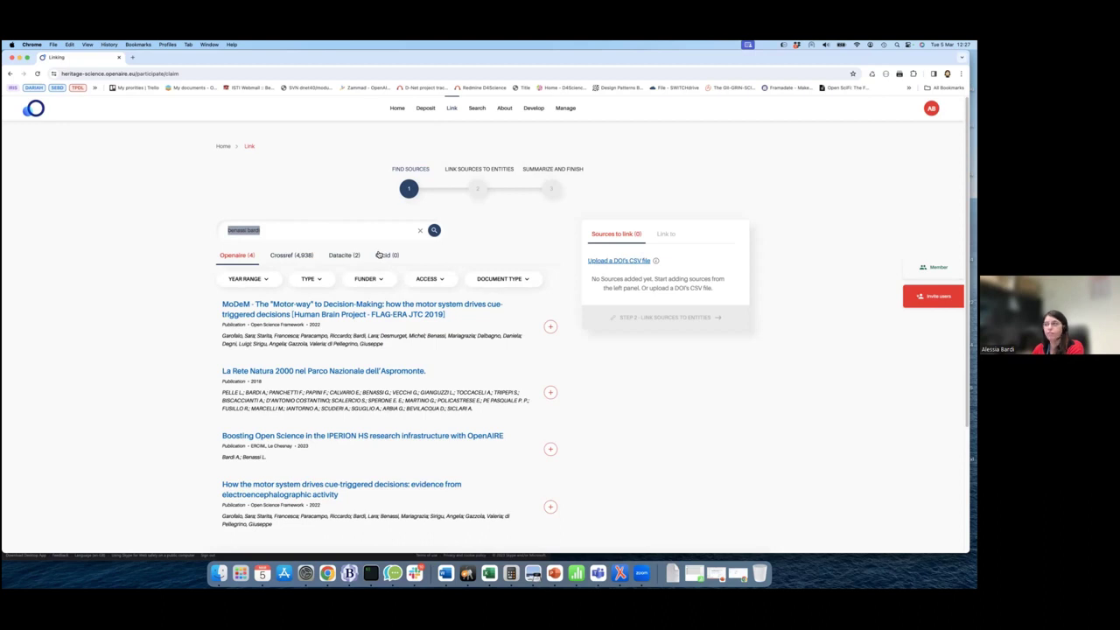
scroll(351, 350, down, 1)
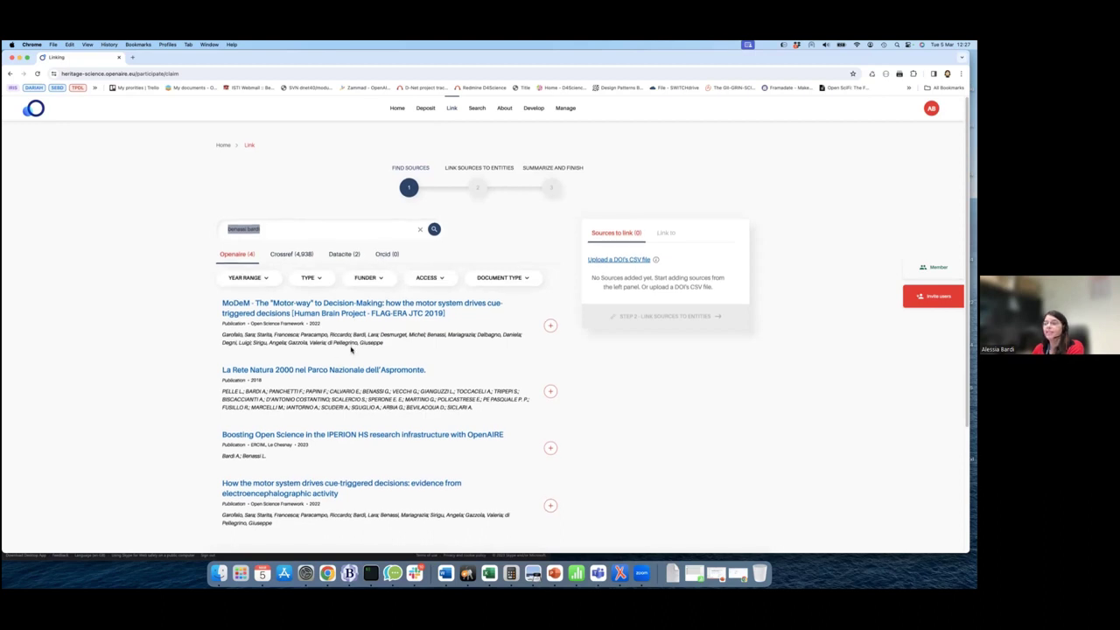
click(550, 442)
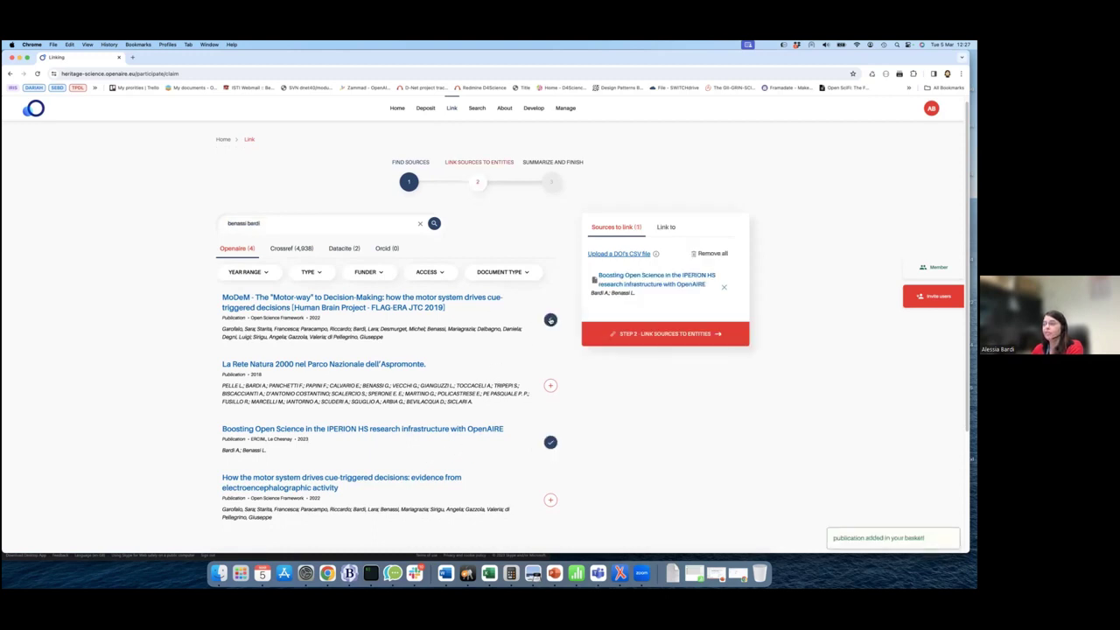
click(551, 319)
click(551, 385)
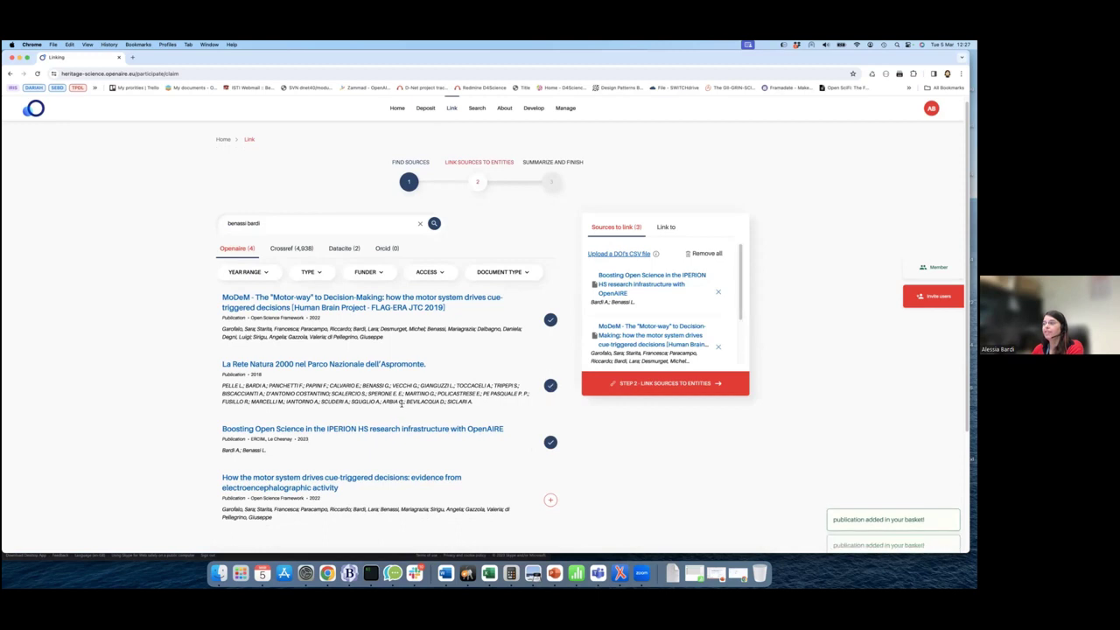
- Proceed to linking the three sources to entities, search projects for "openaire nexus" and add the OpenAIRE Nexus project
click(651, 387)
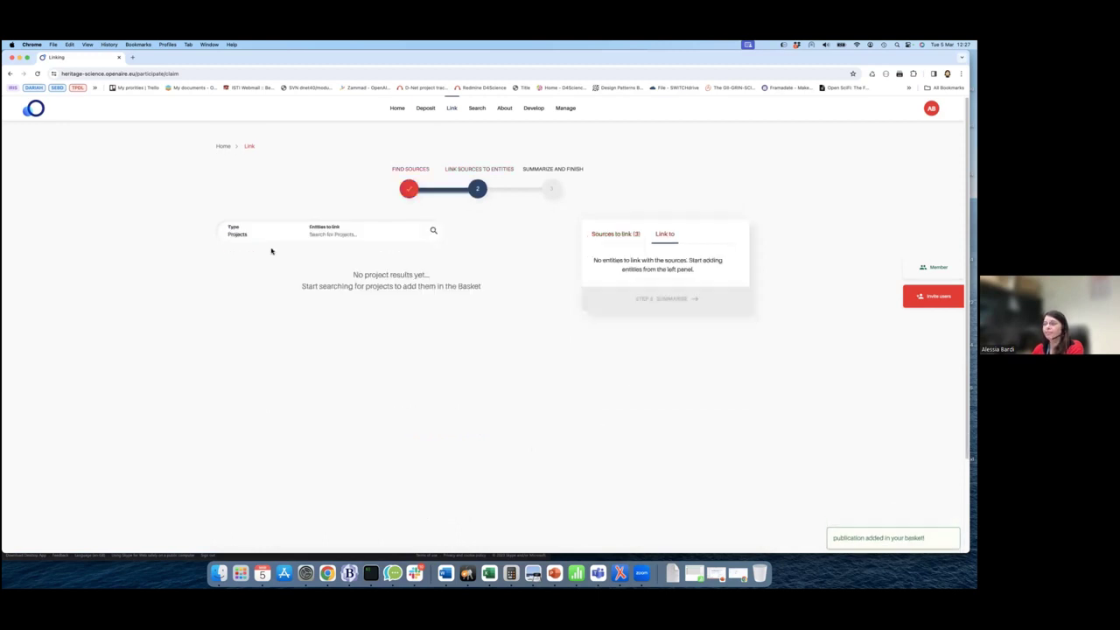
click(244, 233)
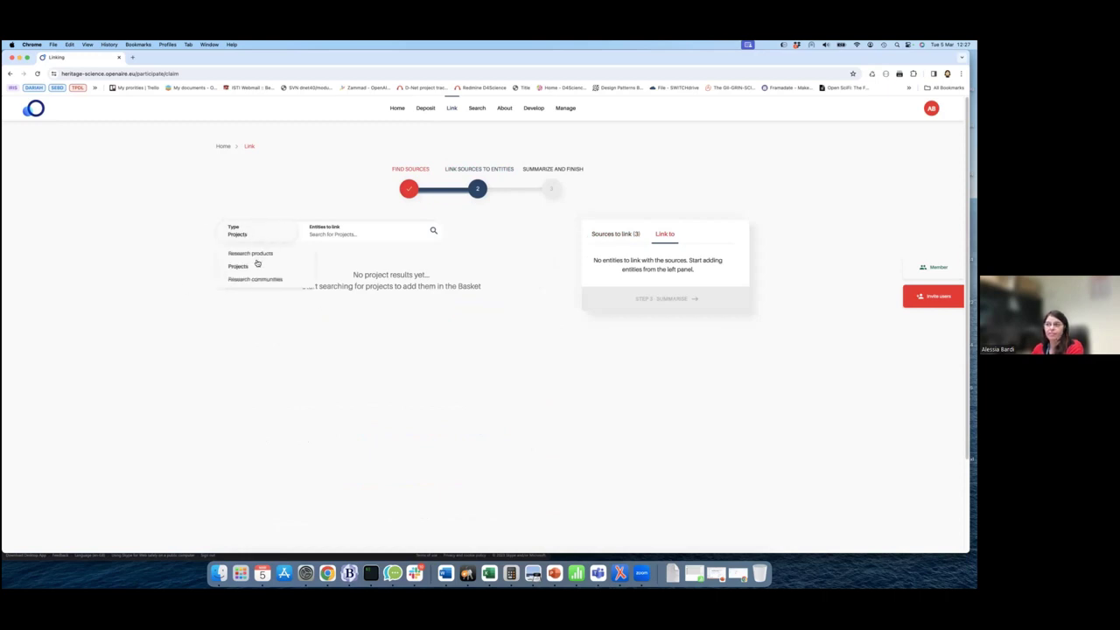
click(331, 234)
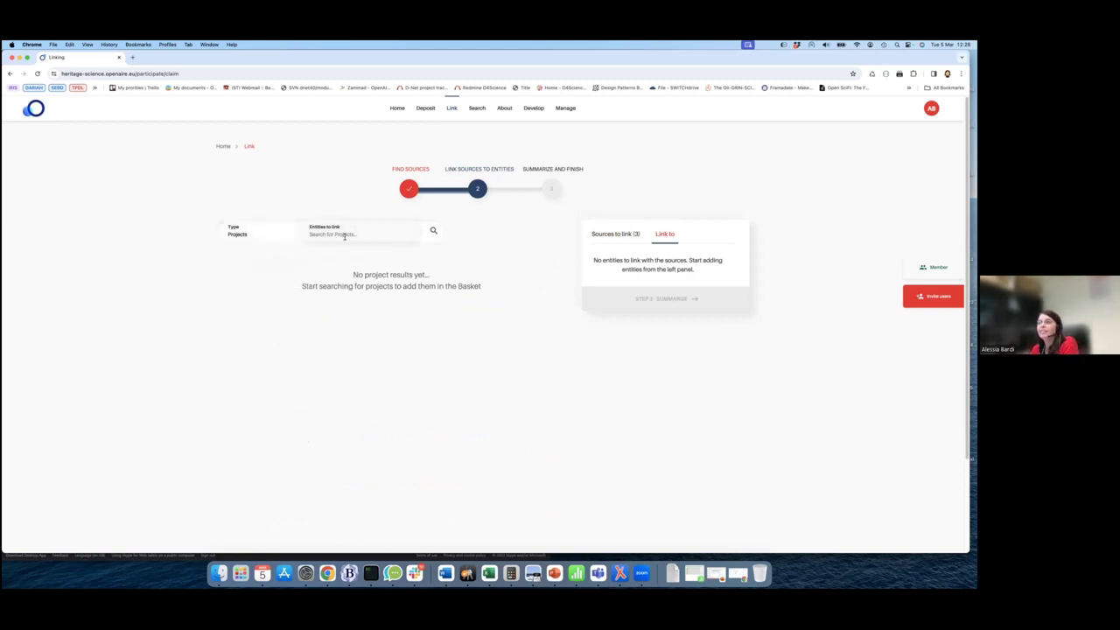
text(open)
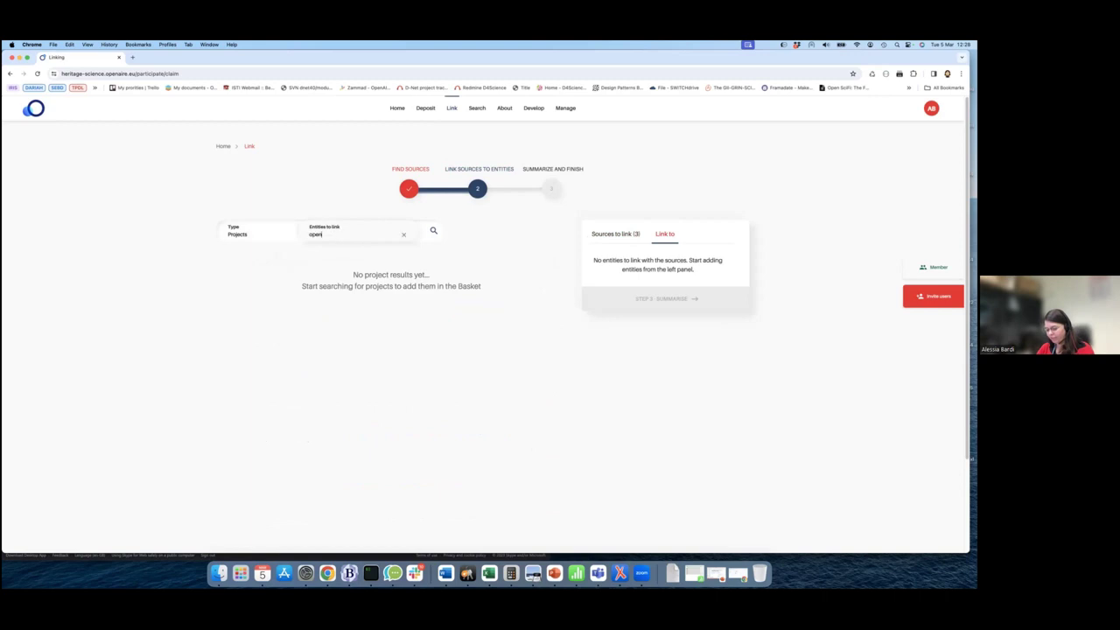
text(aire nexus)
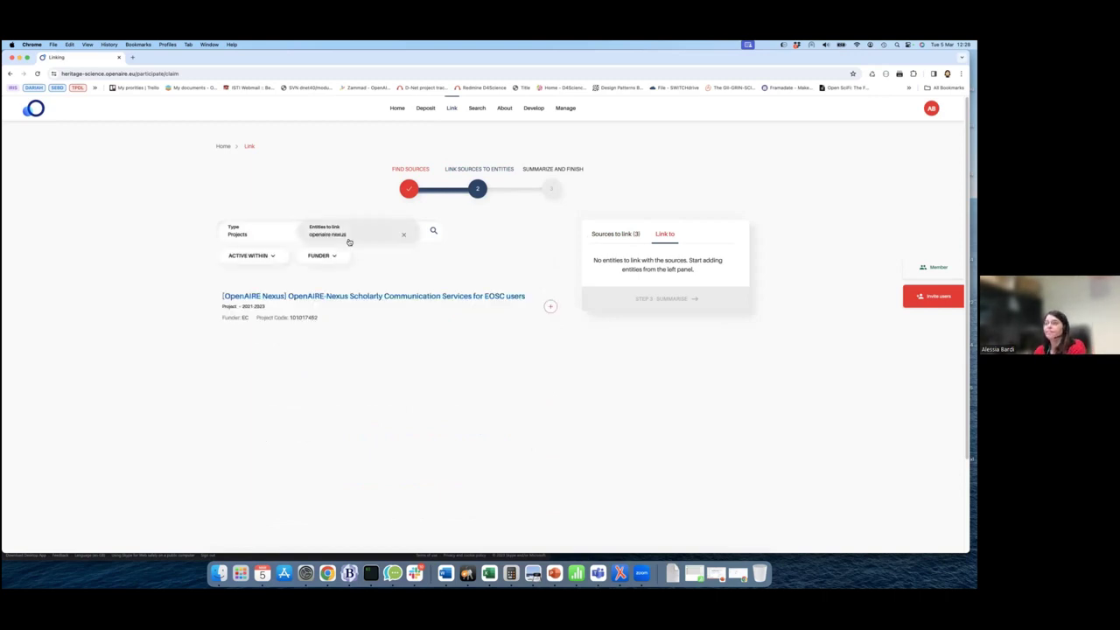
click(550, 306)
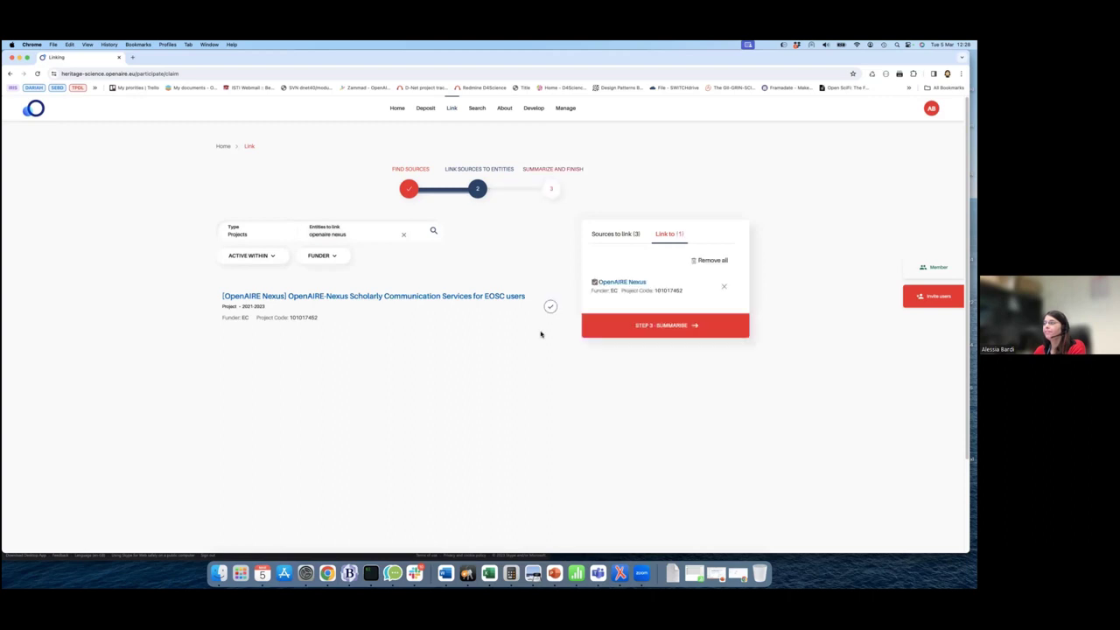
- Summarise the links, remove the "La Rete Natura 2000" publication from the sources and confirm the linking
click(650, 330)
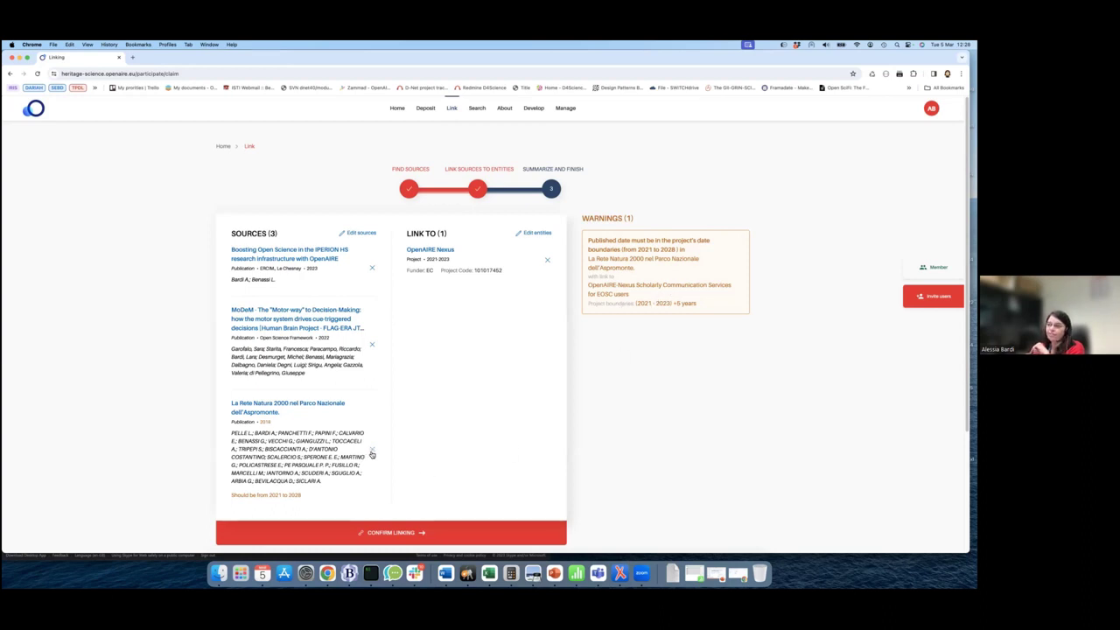
click(371, 452)
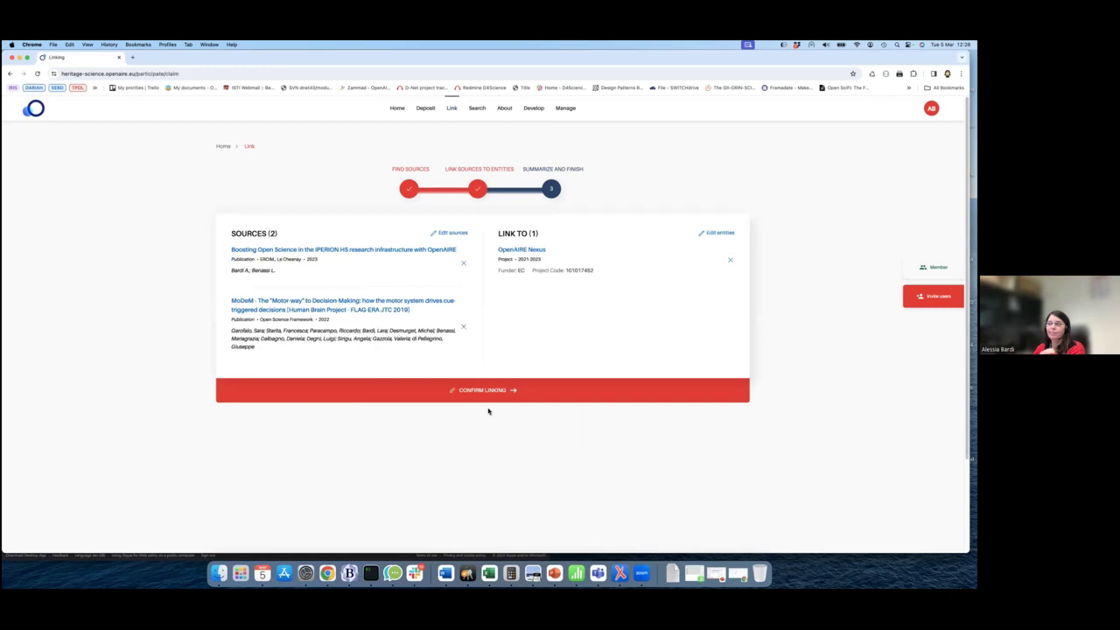
click(484, 388)
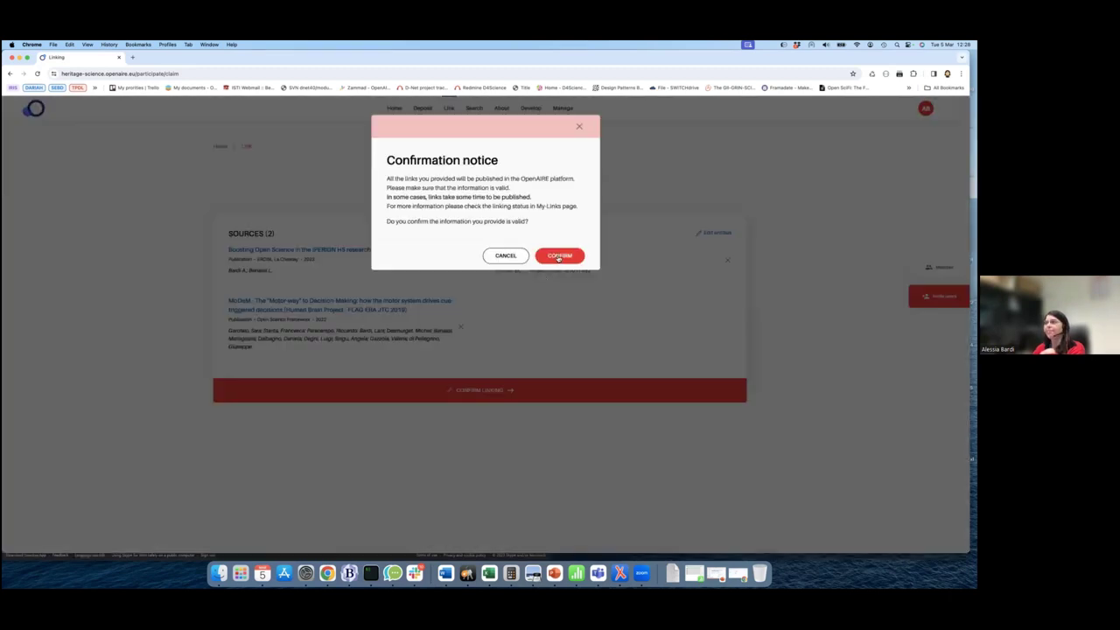
click(559, 257)
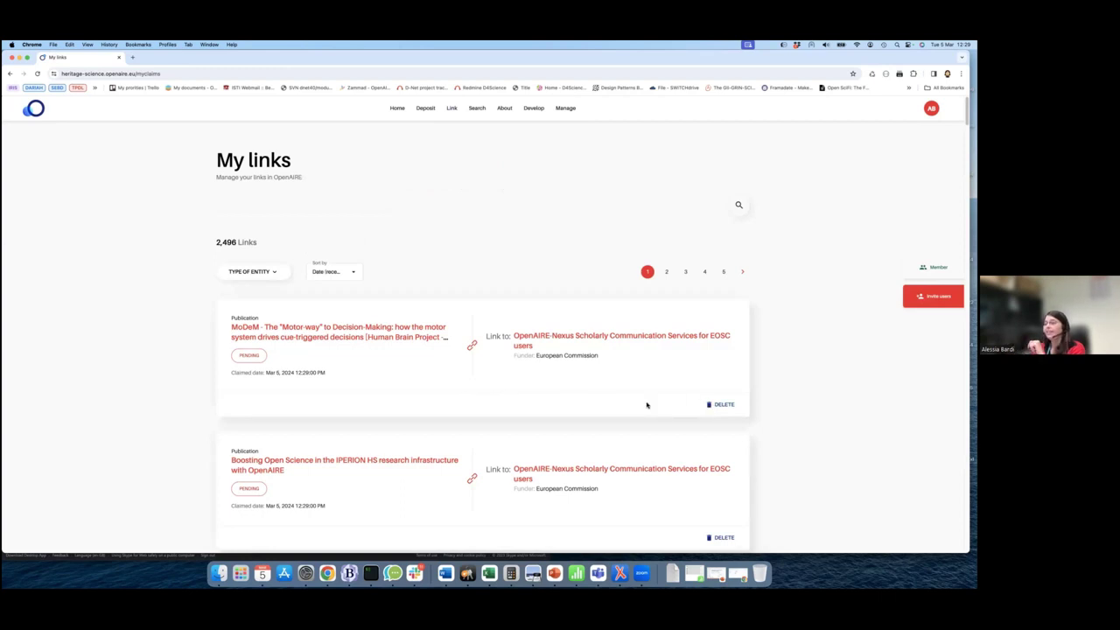
- Delete the pending OpenAIRE-Nexus links of the "MoDeM" and "Boosting Open Science" publications from My links
click(720, 403)
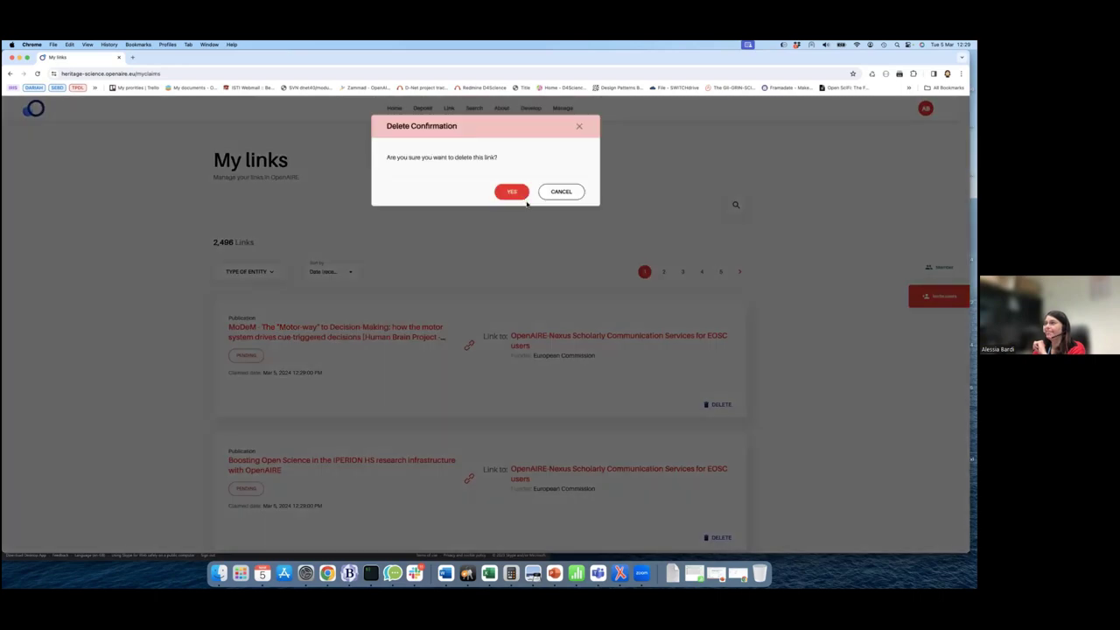
click(512, 170)
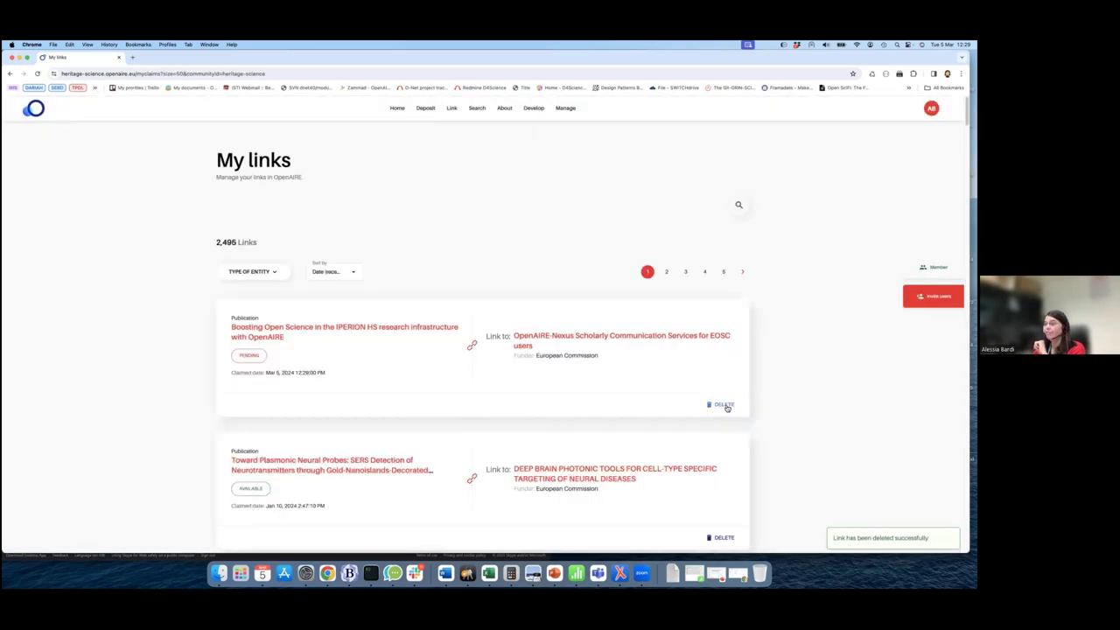
click(722, 406)
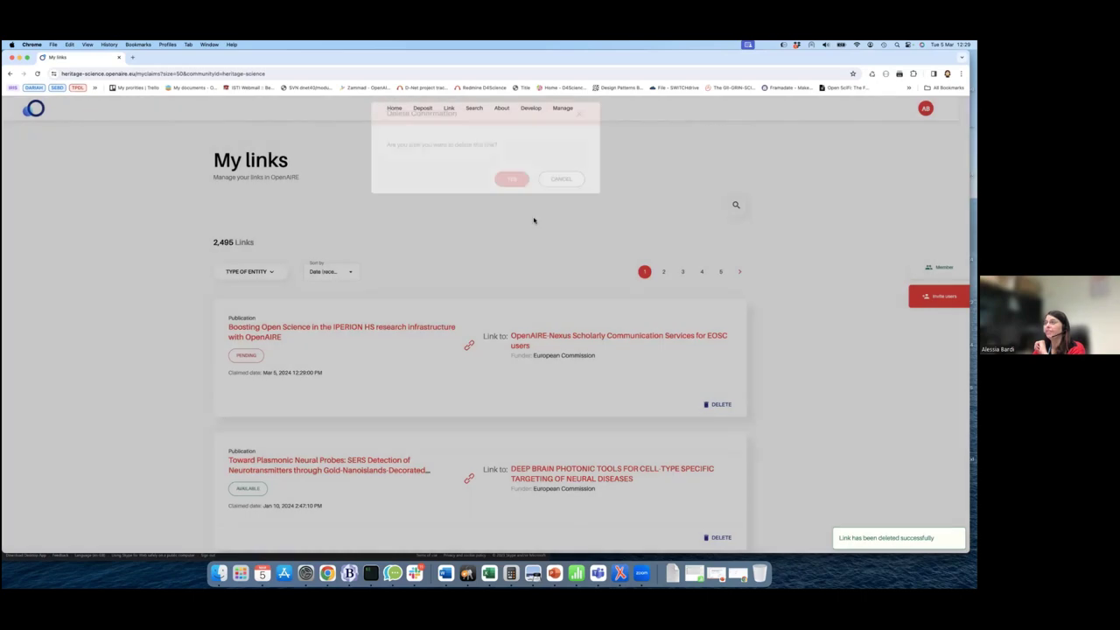
click(593, 284)
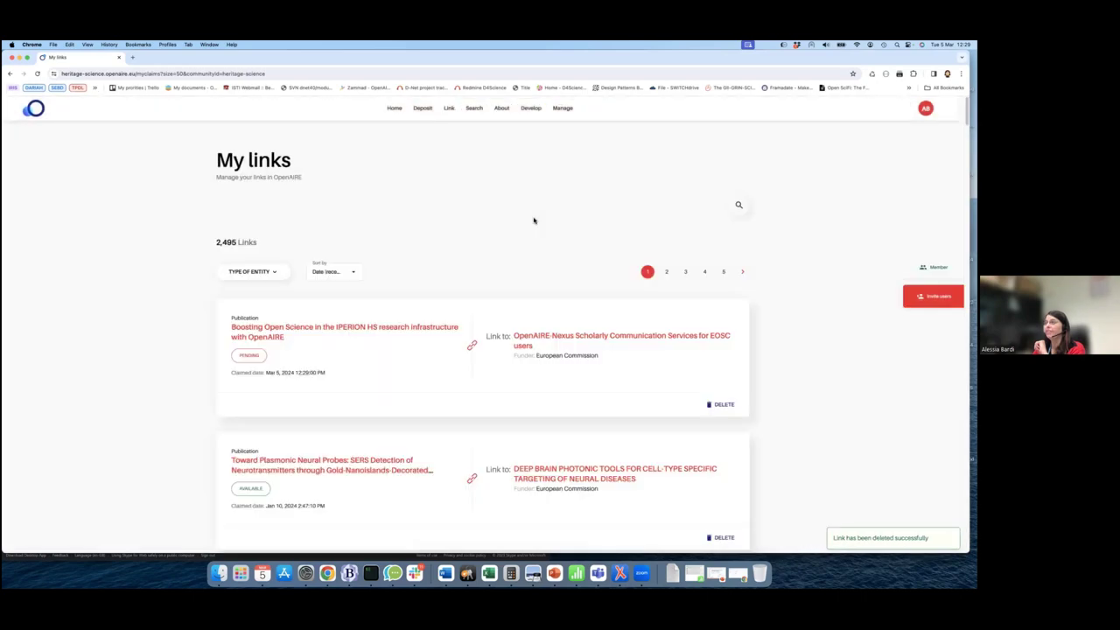
click(716, 404)
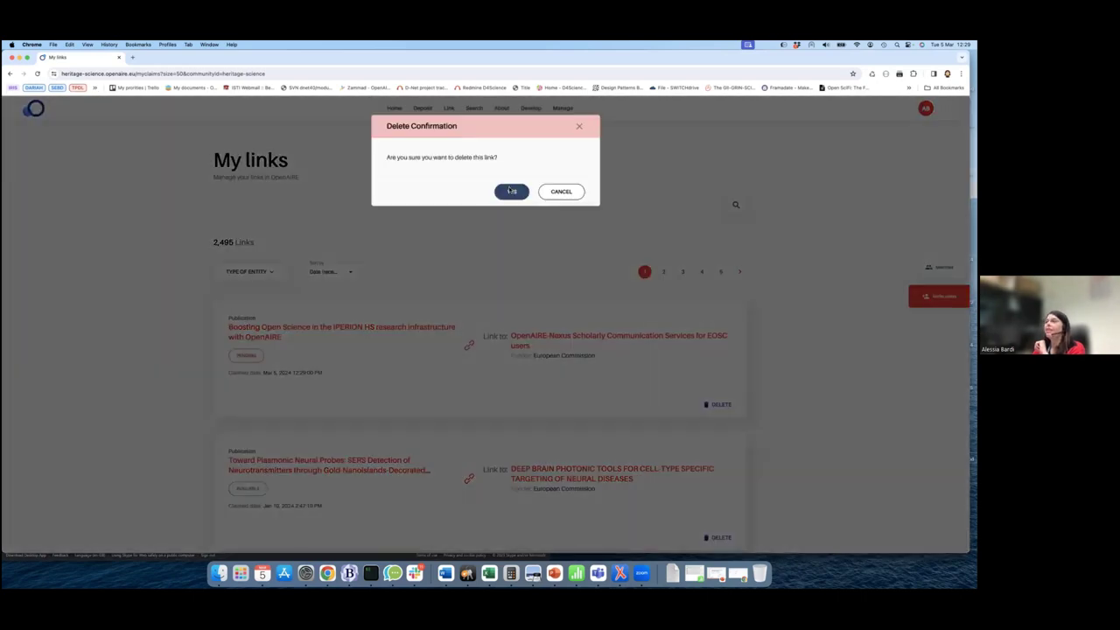
click(512, 187)
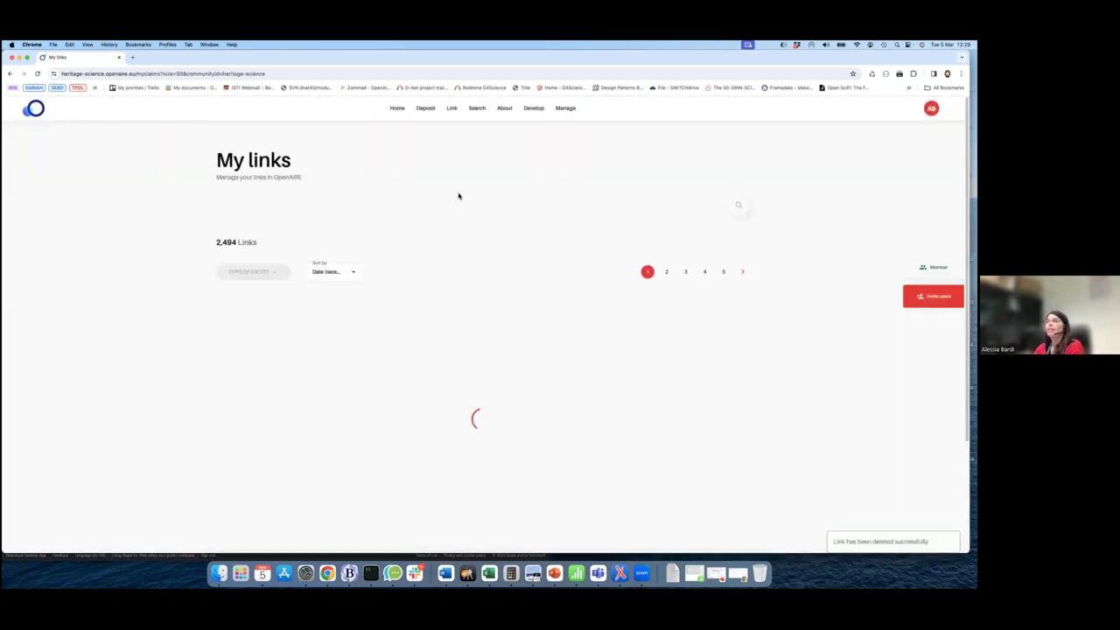
- Start a new linking process and upload pdb_claims_datasets.csv from the COVID-19 folder as the DOI list of sources
click(449, 111)
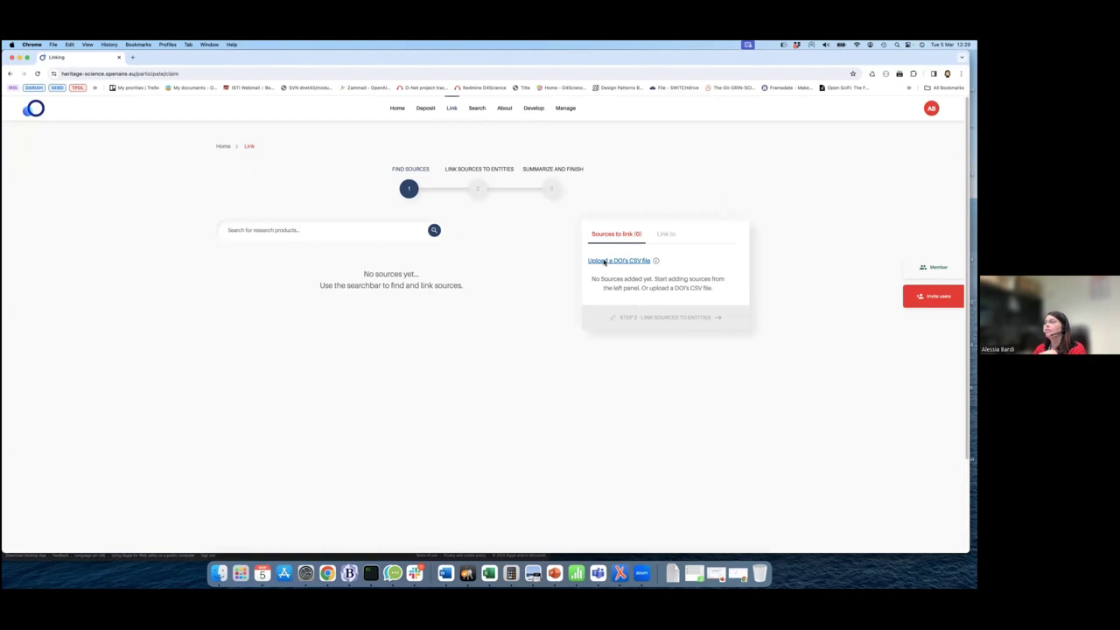
click(603, 263)
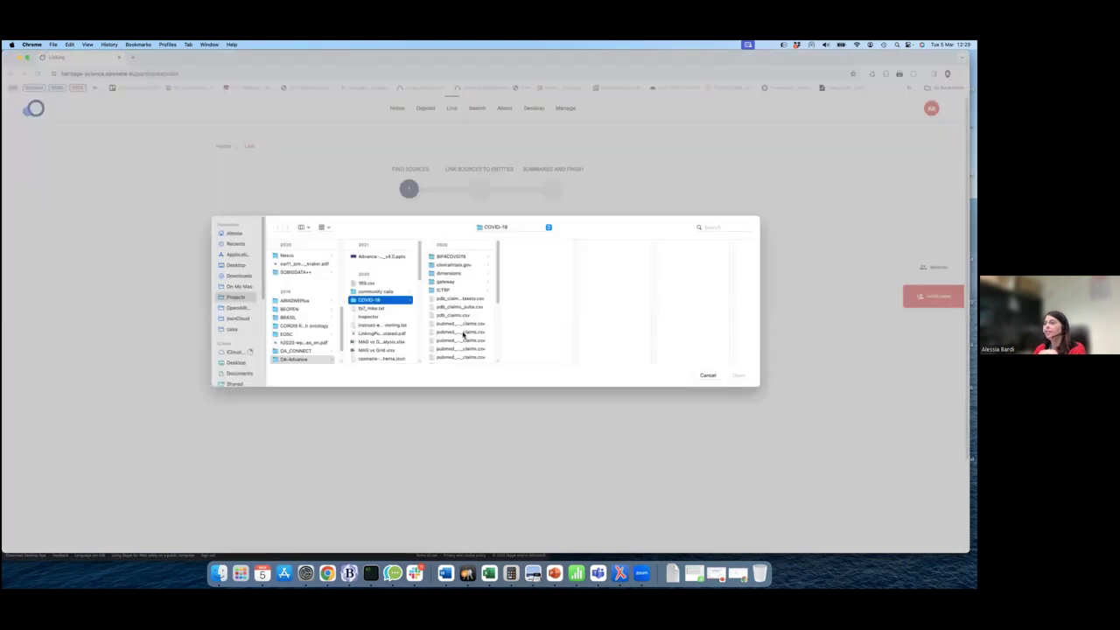
click(463, 300)
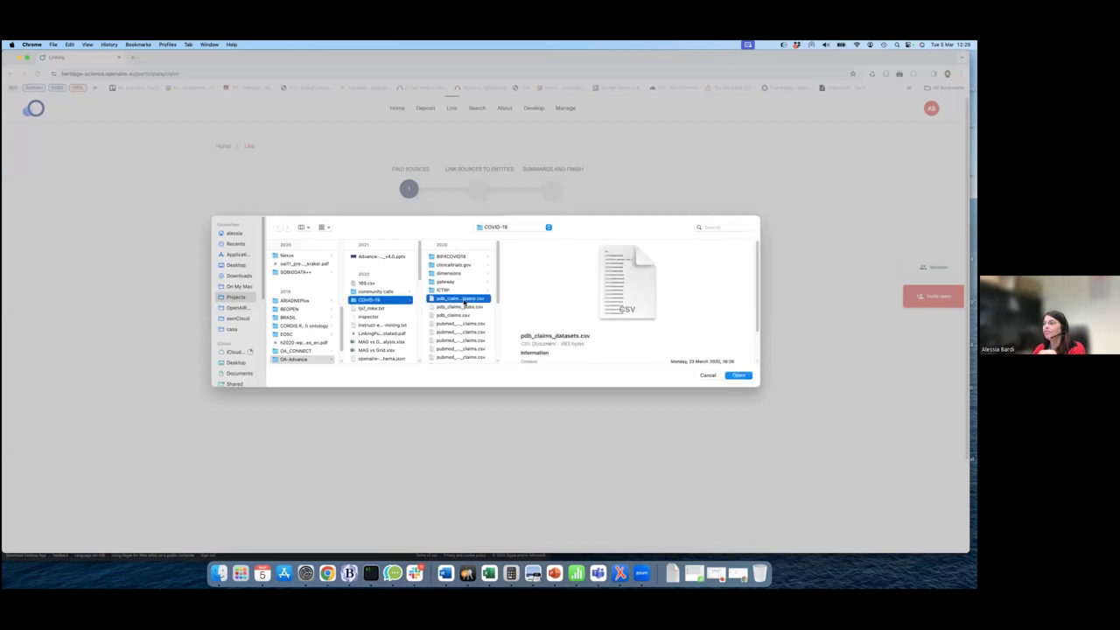
click(736, 375)
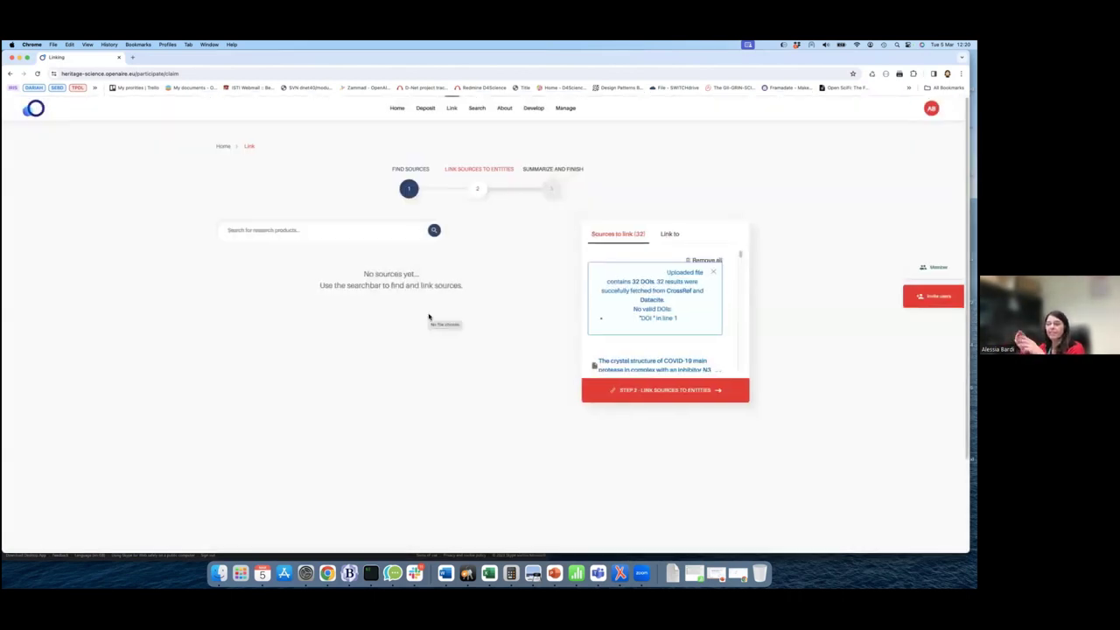
- Dismiss the upload report and review the research products fetched from the CSV in the sources to link
drag(638, 318, 672, 312)
click(672, 313)
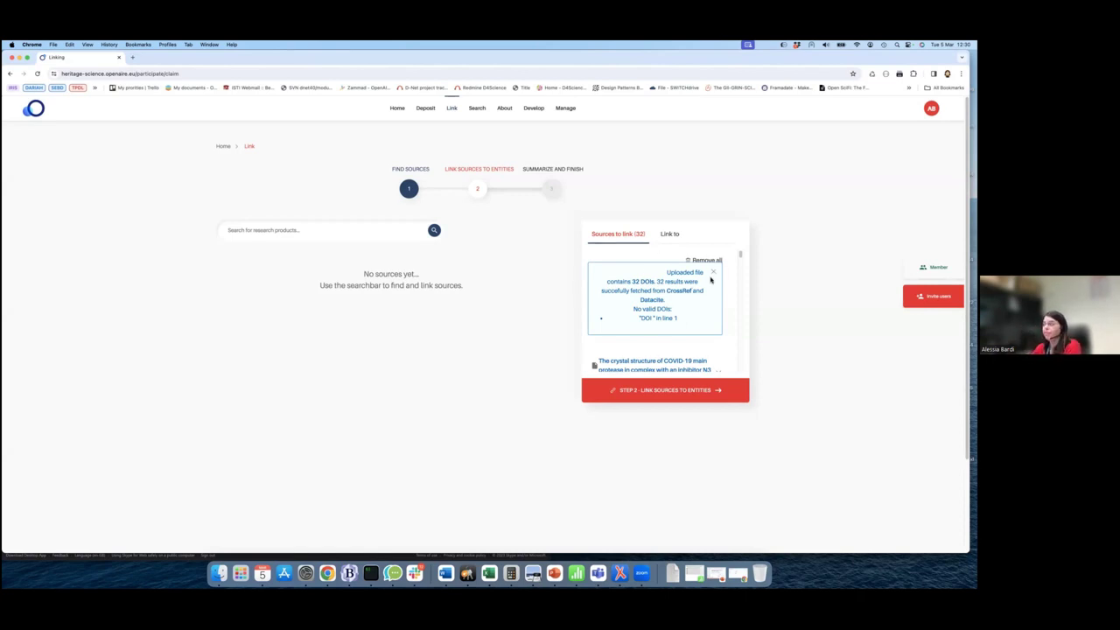
click(714, 273)
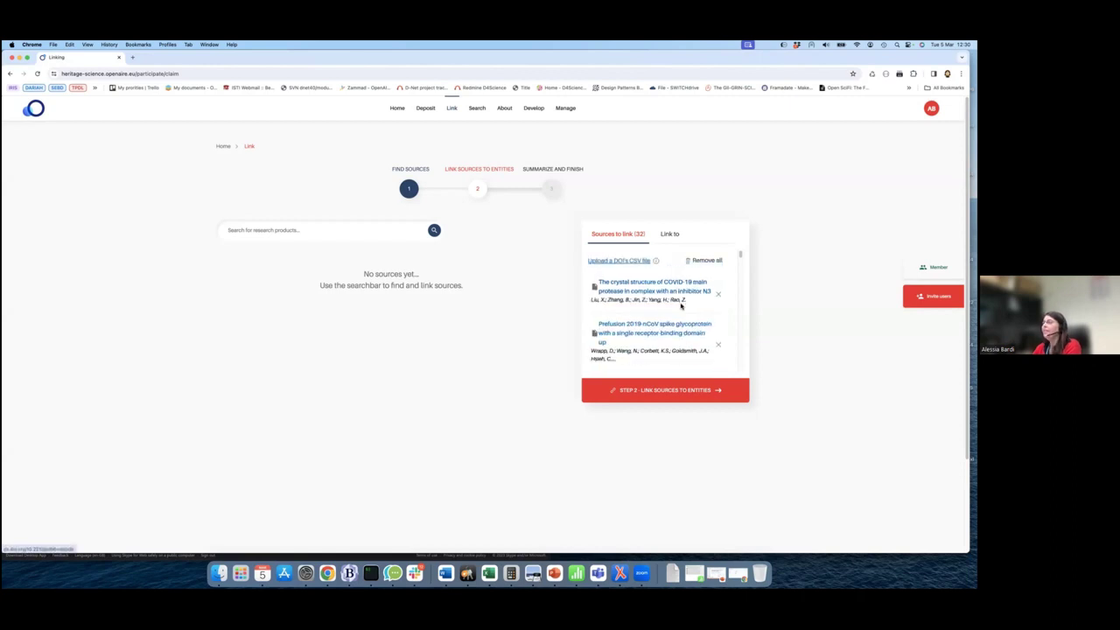
scroll(682, 303, down, 3)
scroll(681, 302, down, 8)
scroll(680, 302, down, 10)
scroll(679, 300, down, 8)
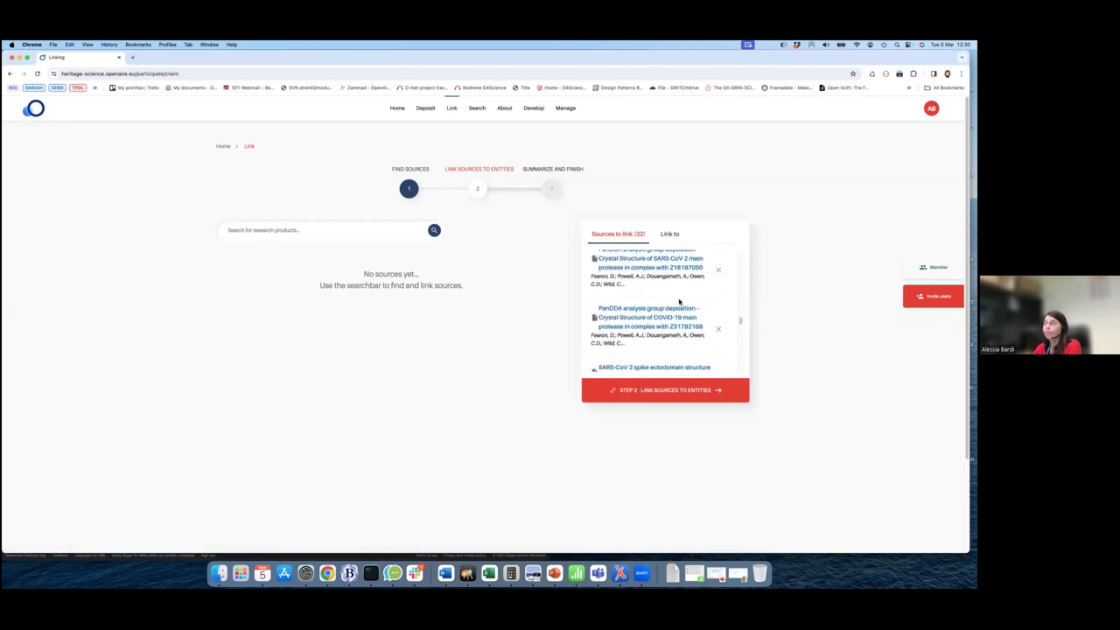
scroll(679, 302, down, 6)
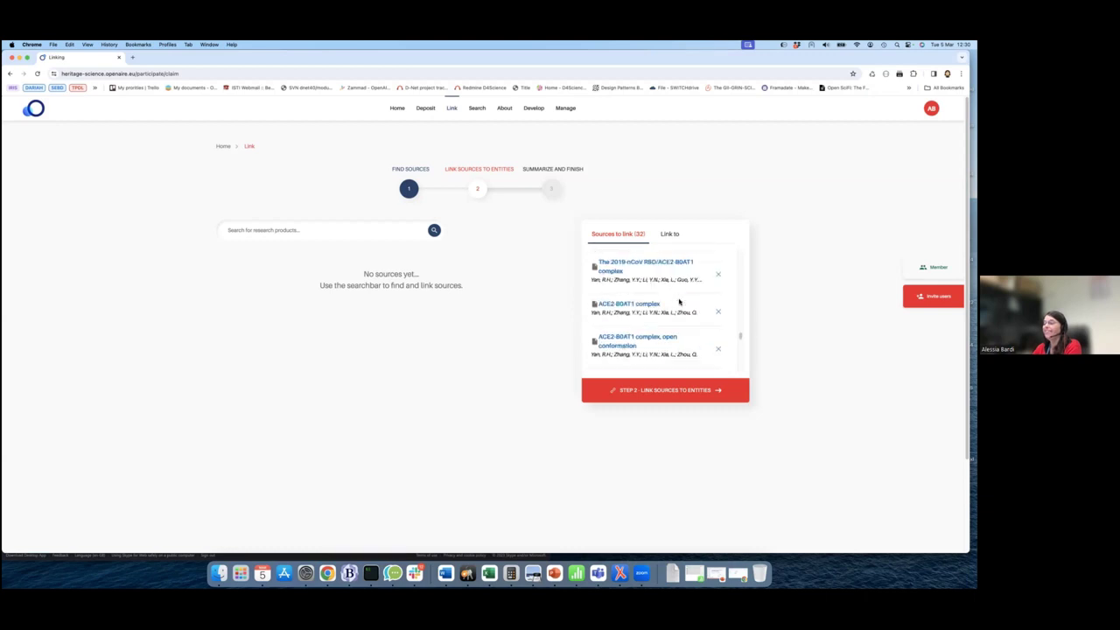
- Proceed to linking the uploaded sources, switch the entity type to research communities and add the Heritage Science community
click(679, 392)
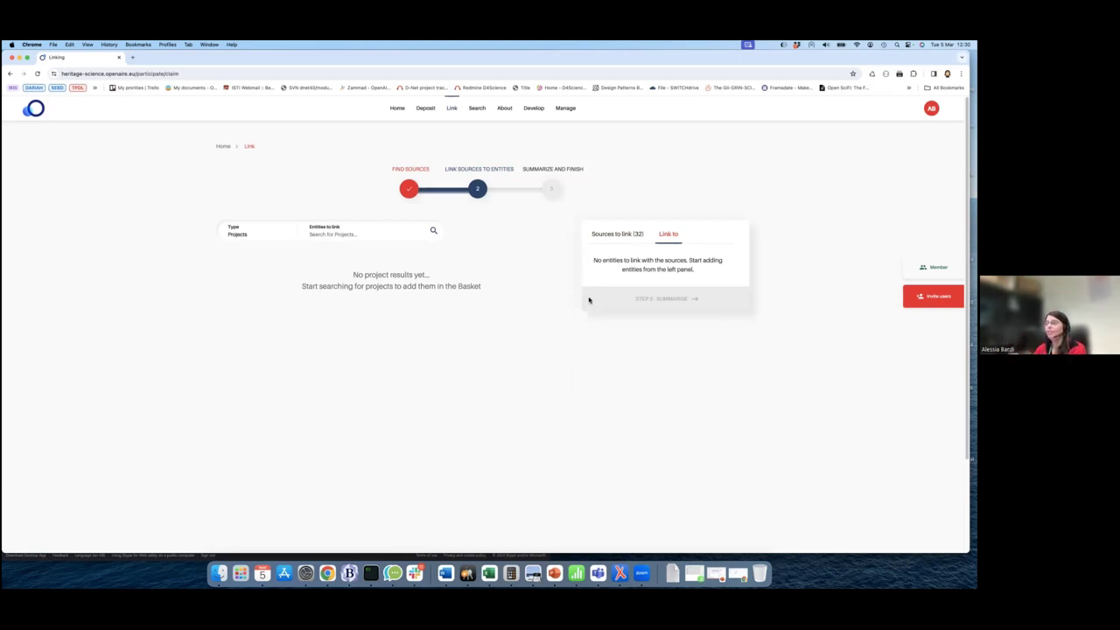
click(277, 234)
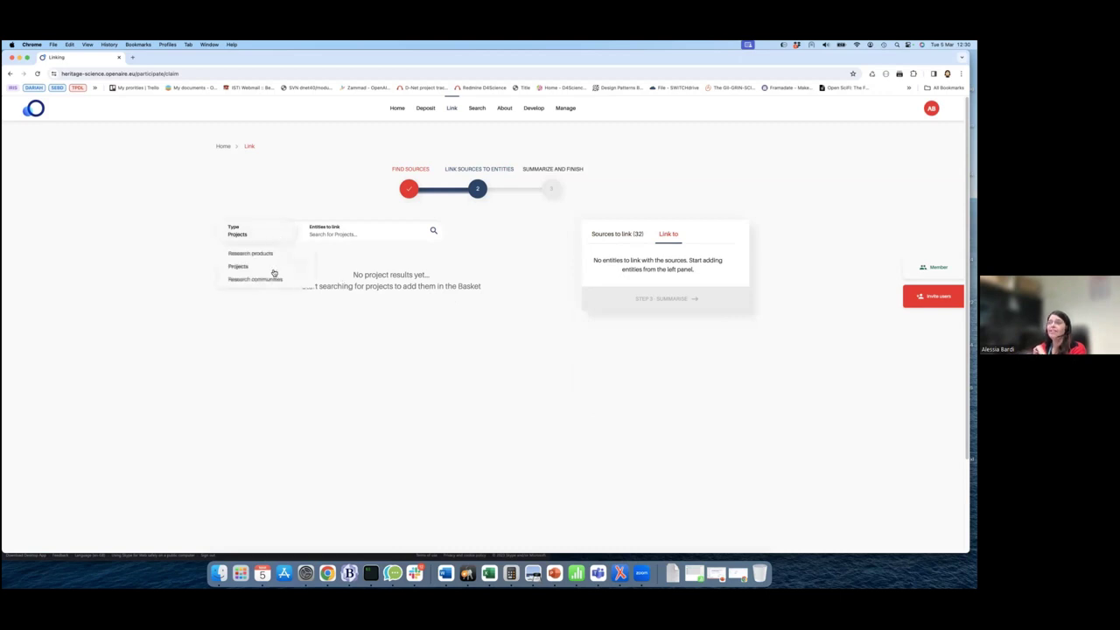
click(274, 280)
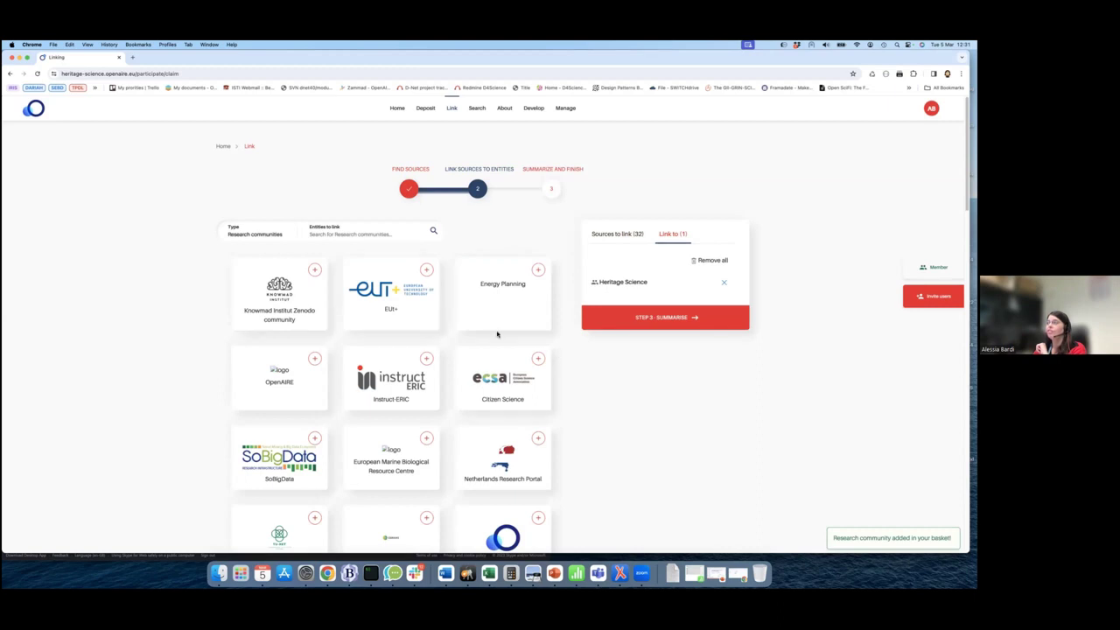
scroll(464, 311, down, 1)
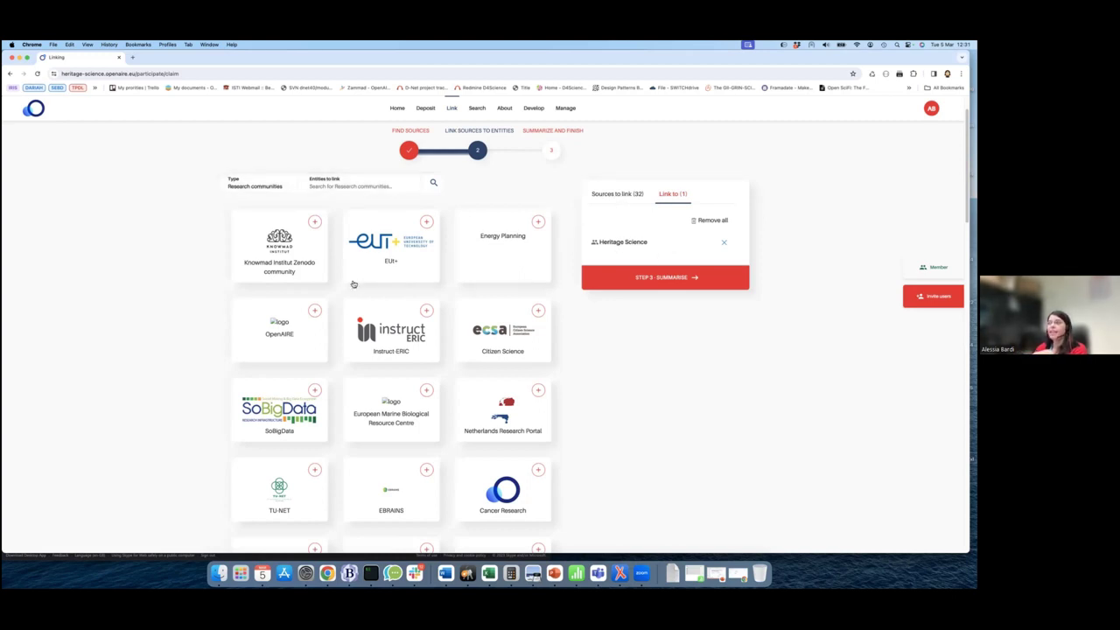
scroll(333, 300, down, 1)
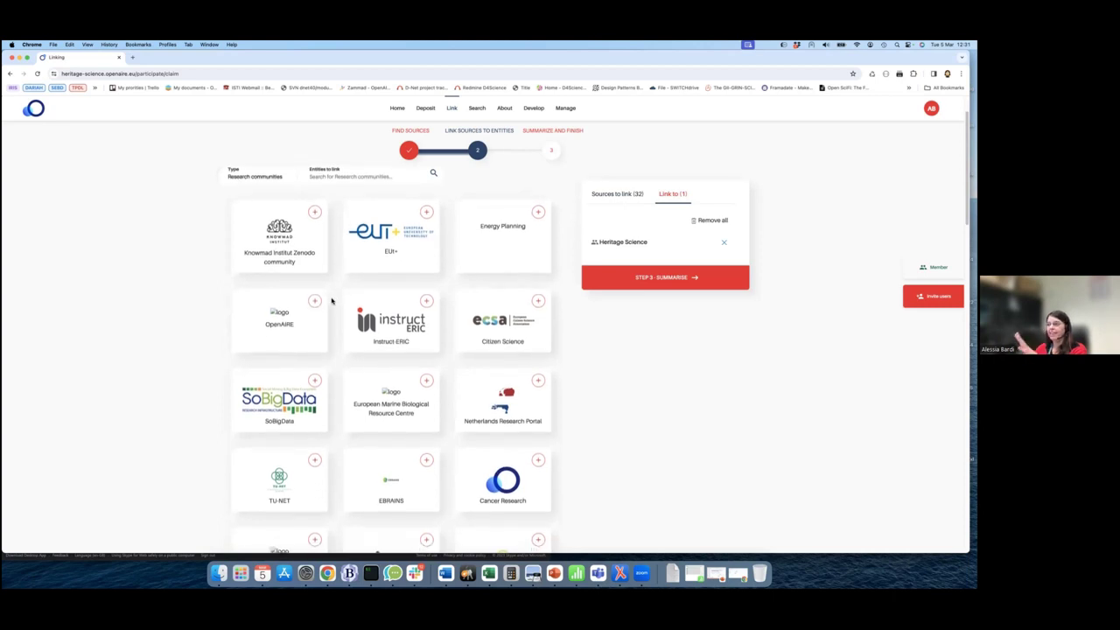
scroll(333, 297, down, 5)
scroll(338, 294, down, 10)
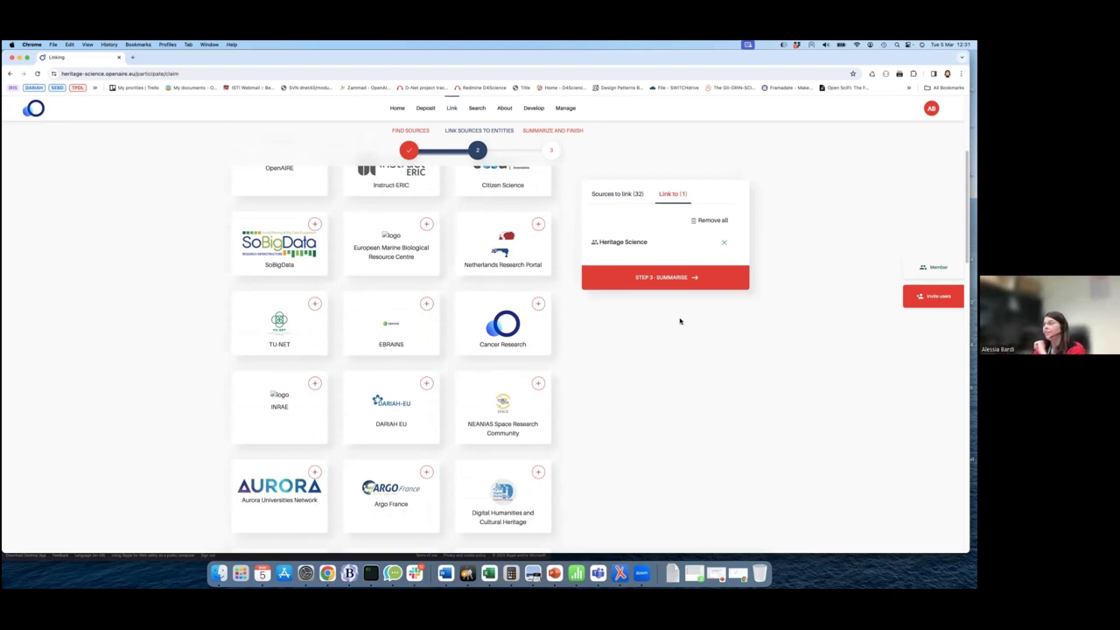
scroll(680, 319, up, 1)
- Proceed to the linking summary and set the type of "Coronavirus Proteases" to Research data for that source only
click(677, 282)
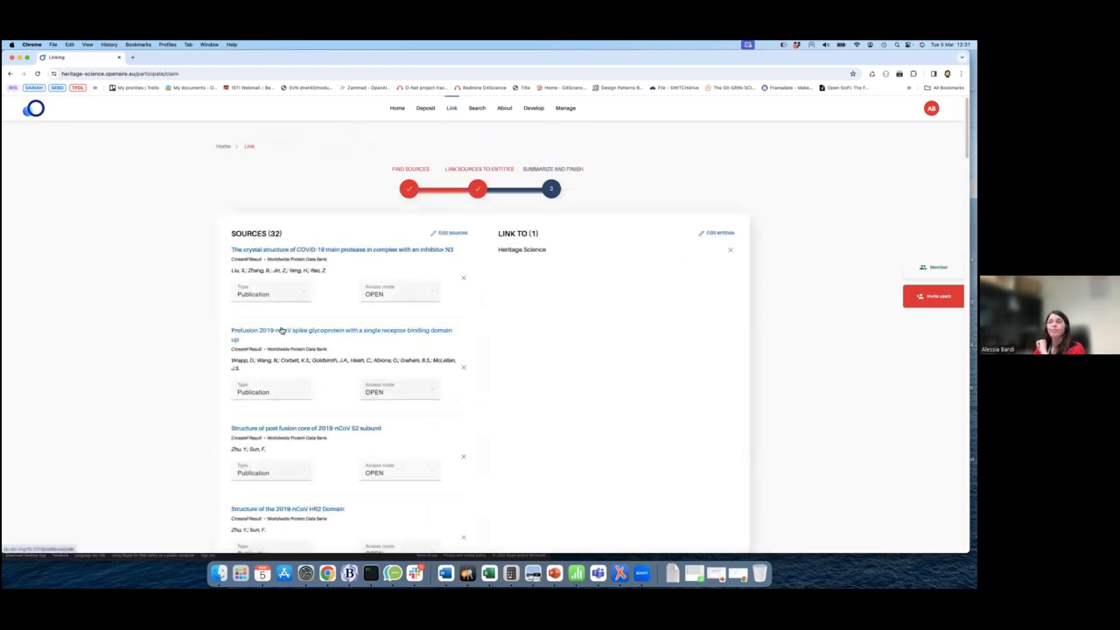
scroll(298, 342, down, 5)
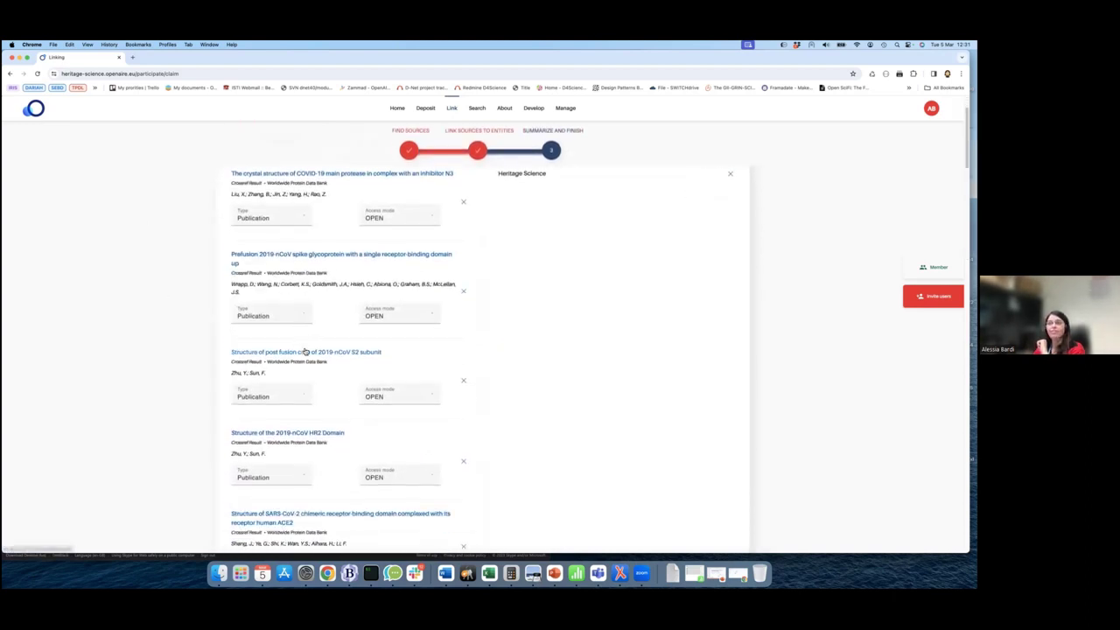
scroll(305, 351, down, 2)
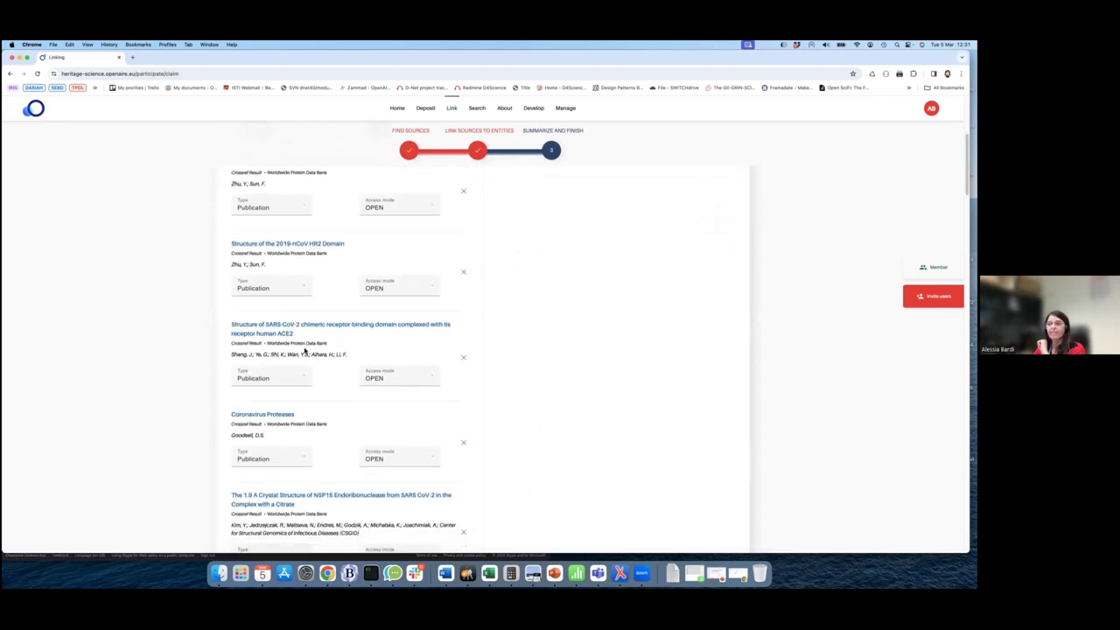
scroll(306, 351, down, 3)
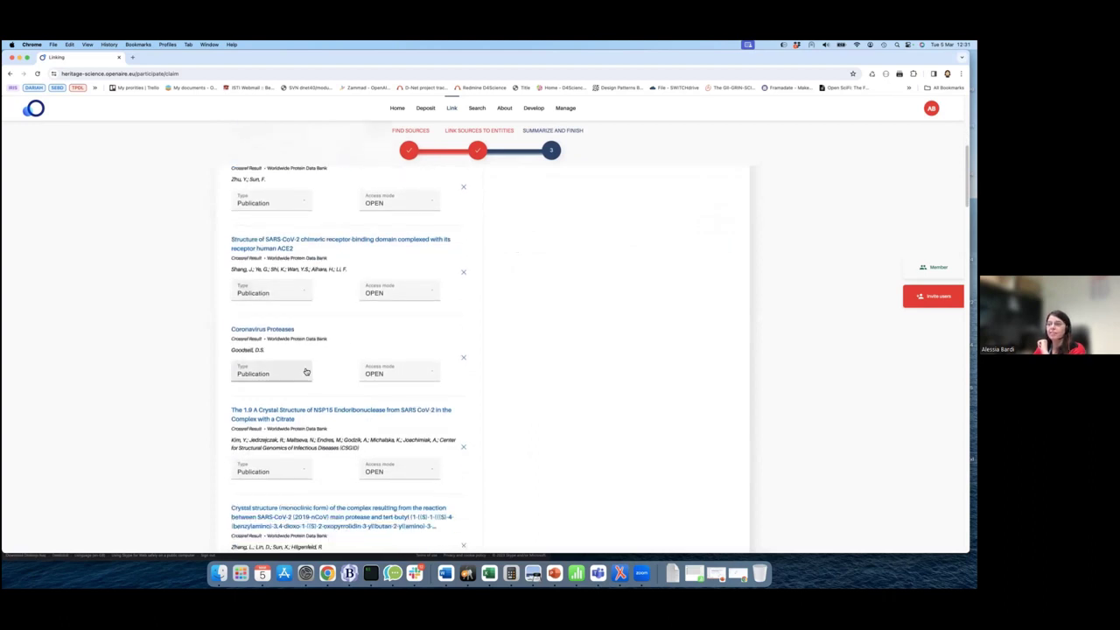
click(305, 374)
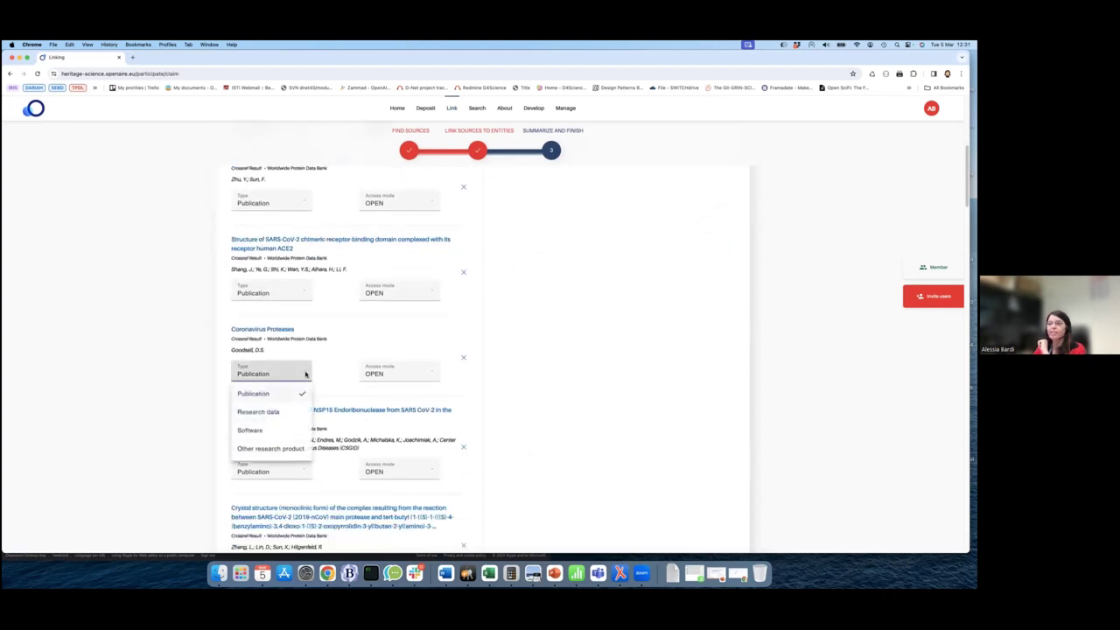
click(280, 411)
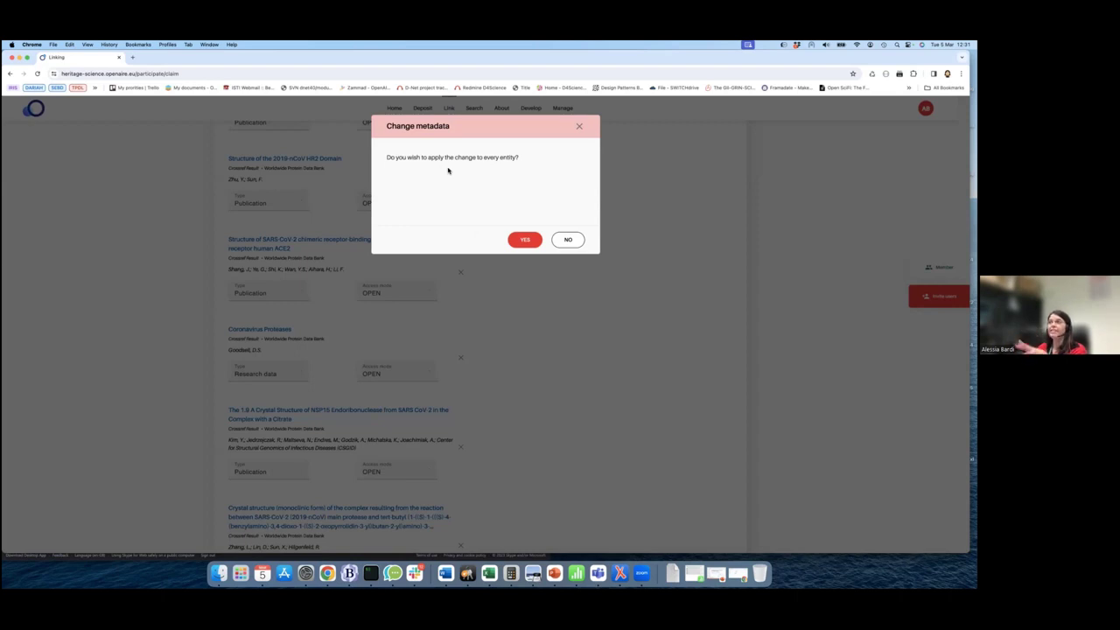
click(583, 247)
- Review the sources and their metadata in the linking summary through to the end of the list
scroll(528, 359, up, 10)
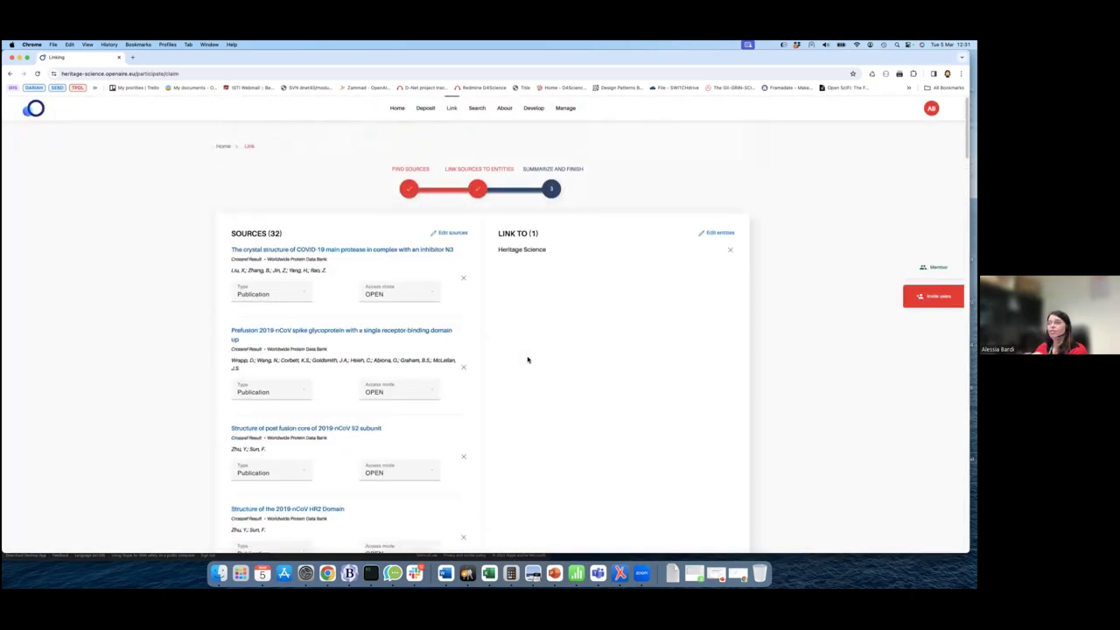
scroll(528, 359, down, 5)
scroll(528, 359, down, 15)
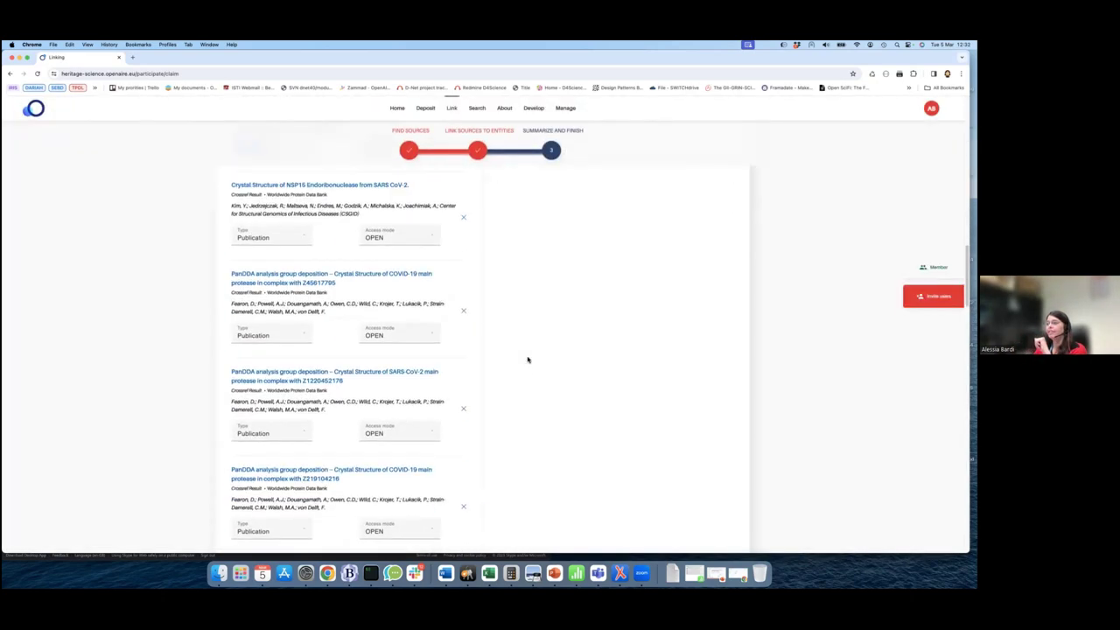
scroll(528, 358, down, 3)
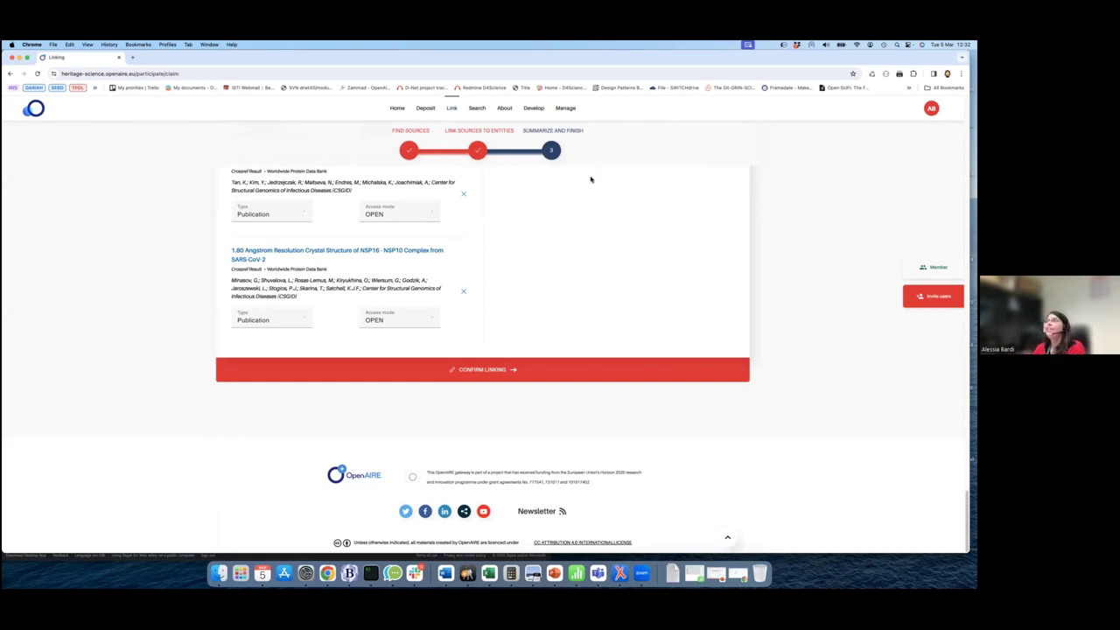
- Open the Heritage Science community management and examine the links users have made to the community
click(568, 108)
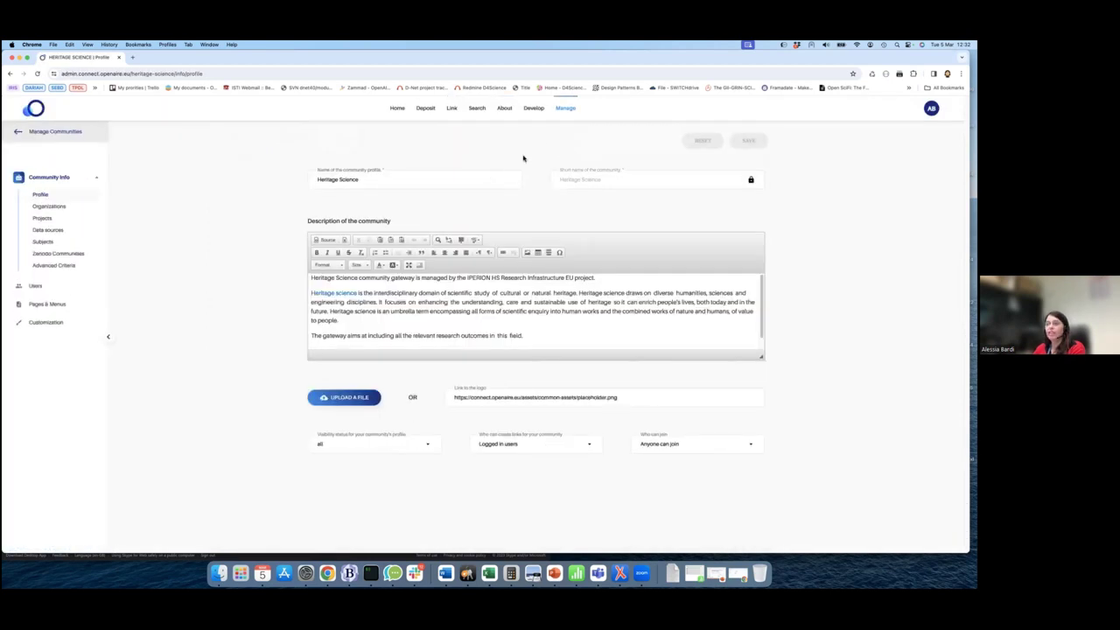
click(65, 291)
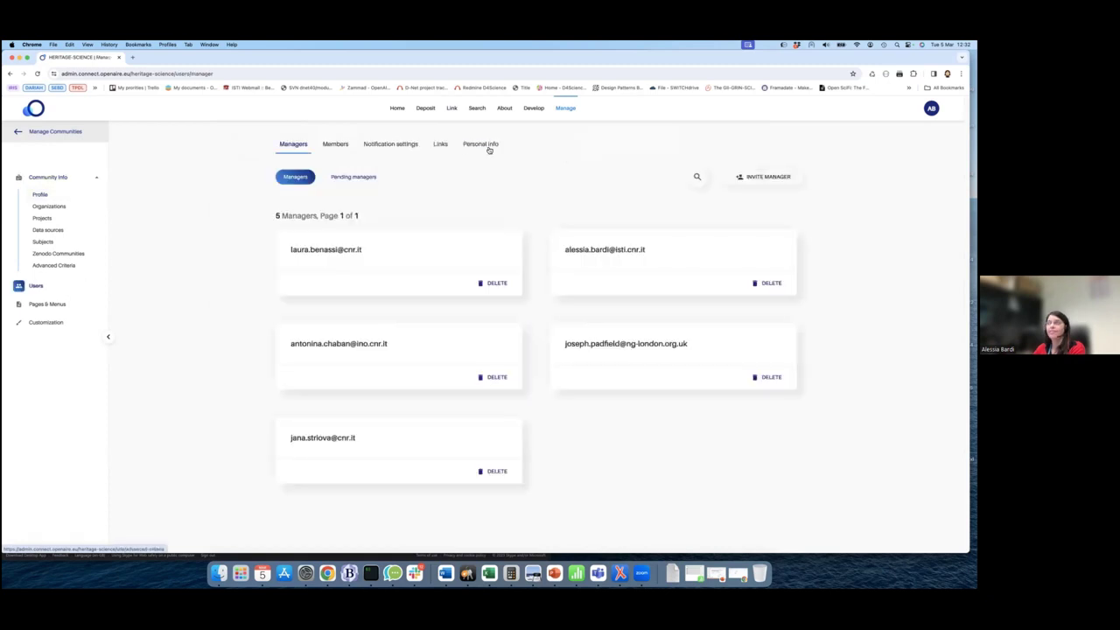
click(442, 145)
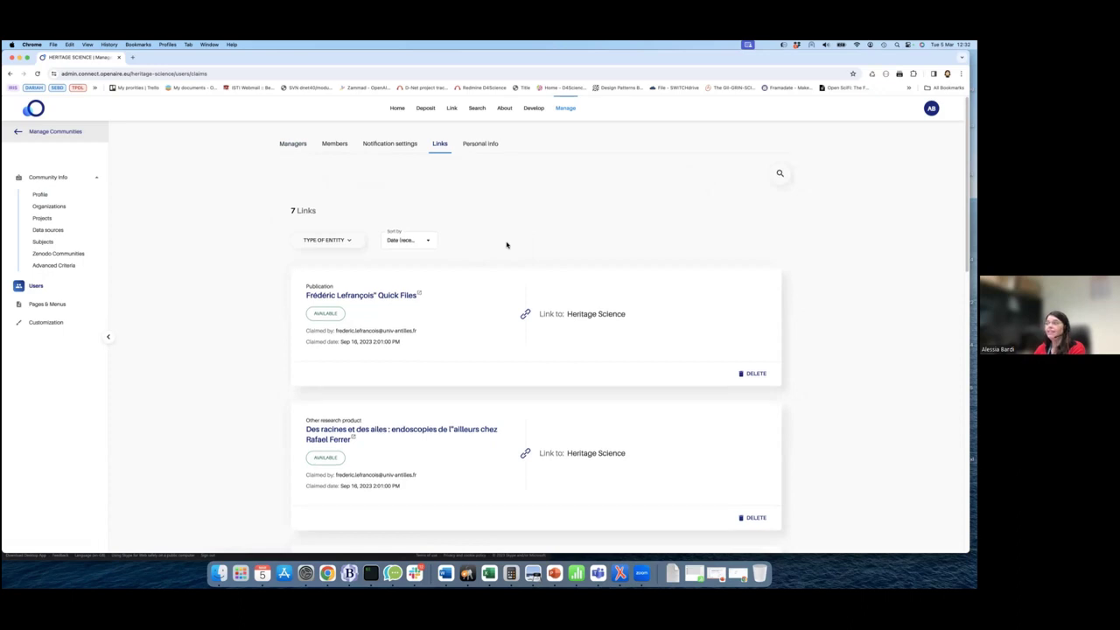
scroll(506, 245, down, 2)
scroll(506, 245, down, 2)
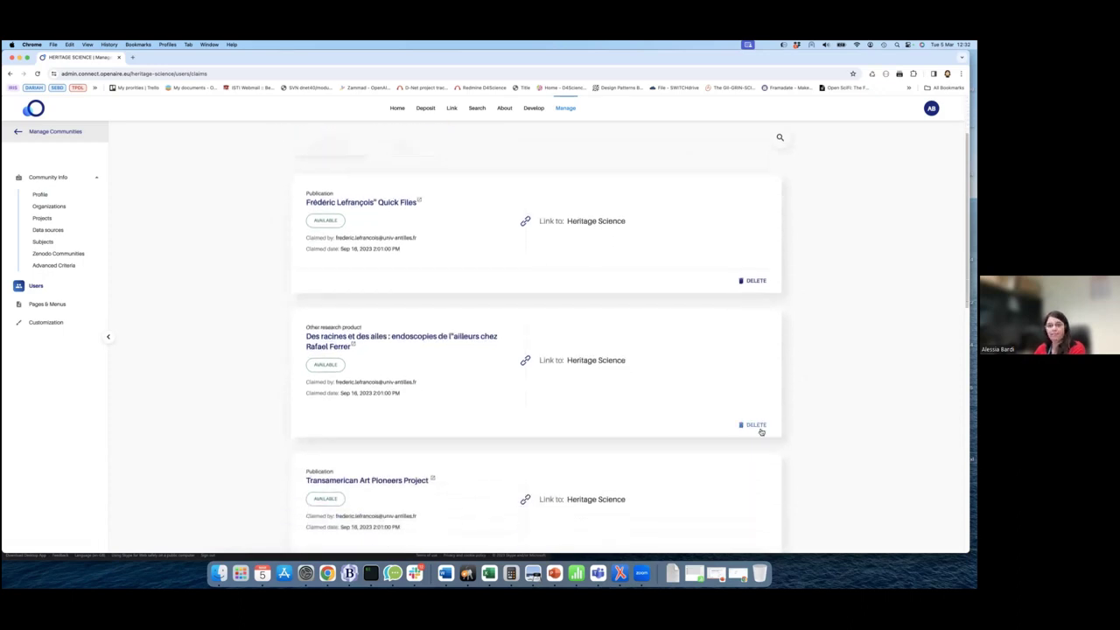
scroll(459, 362, down, 1)
scroll(459, 361, down, 3)
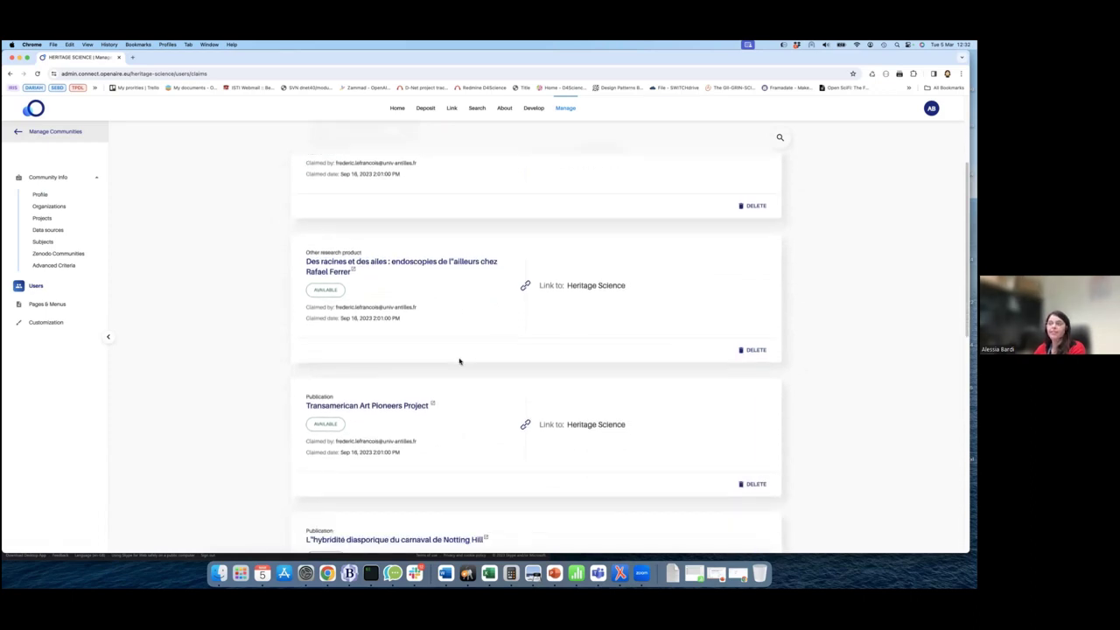
scroll(459, 361, down, 2)
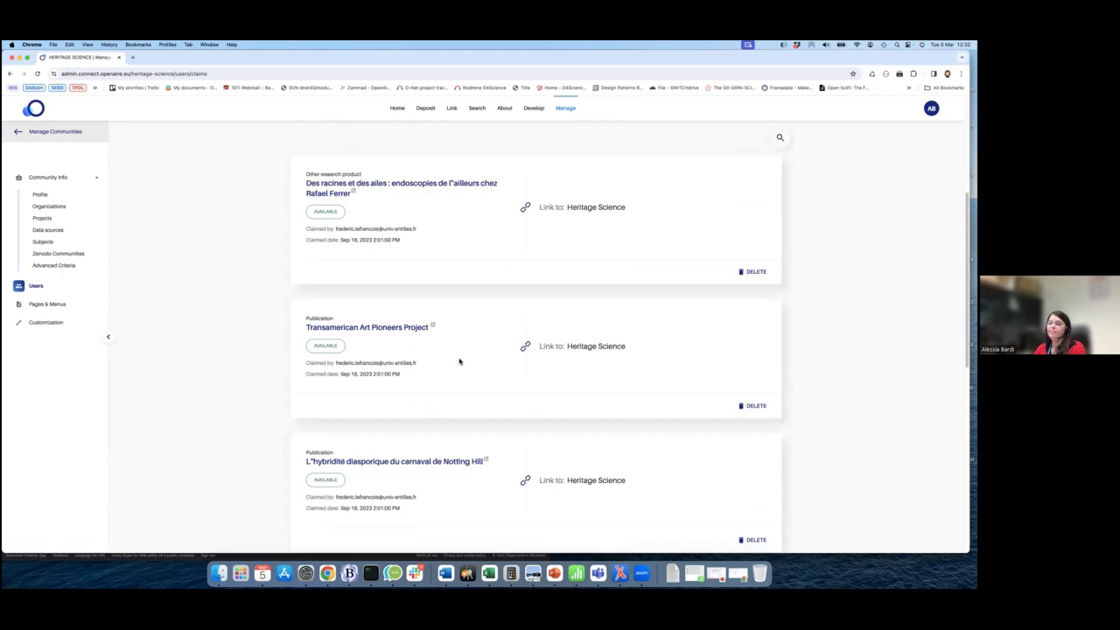
scroll(459, 362, up, 8)
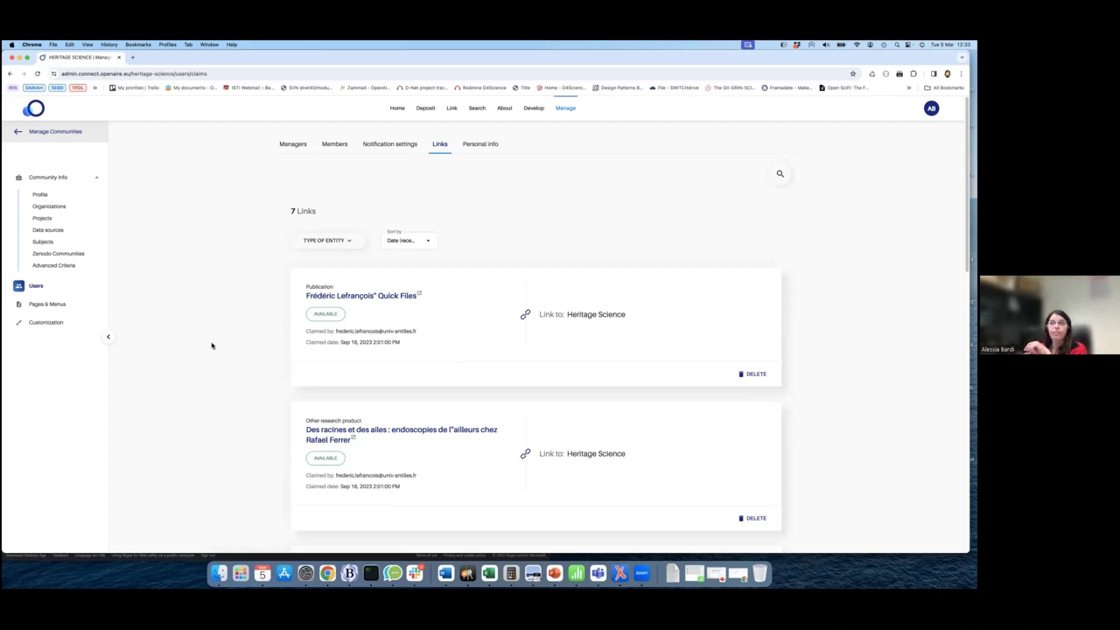
- Open the community profile and examine the options for who can create links and who can join
click(64, 198)
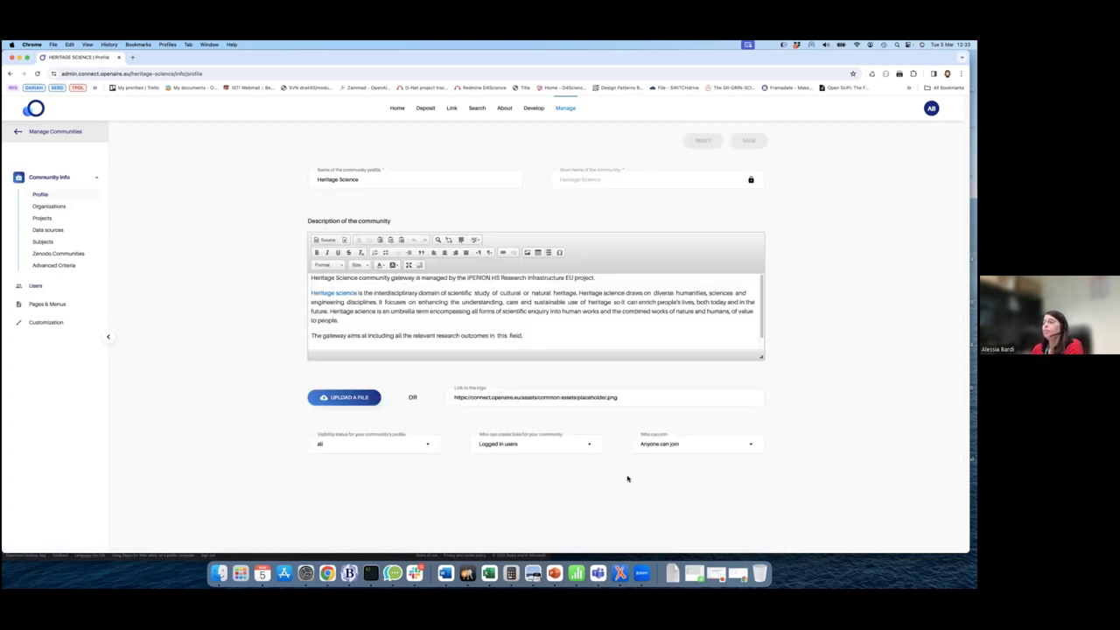
click(562, 450)
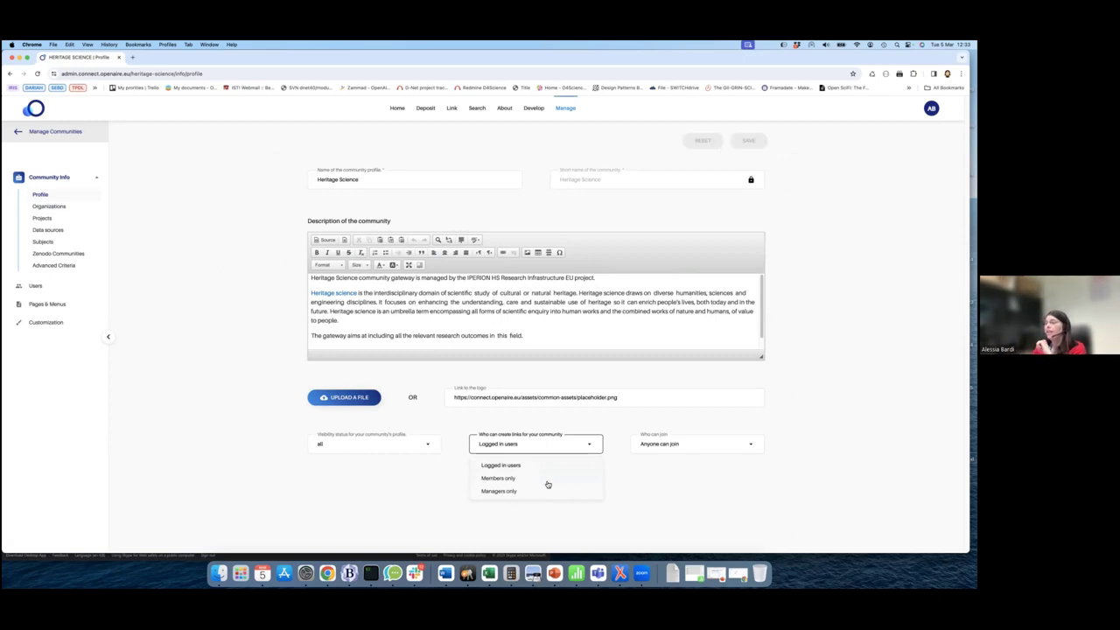
click(687, 465)
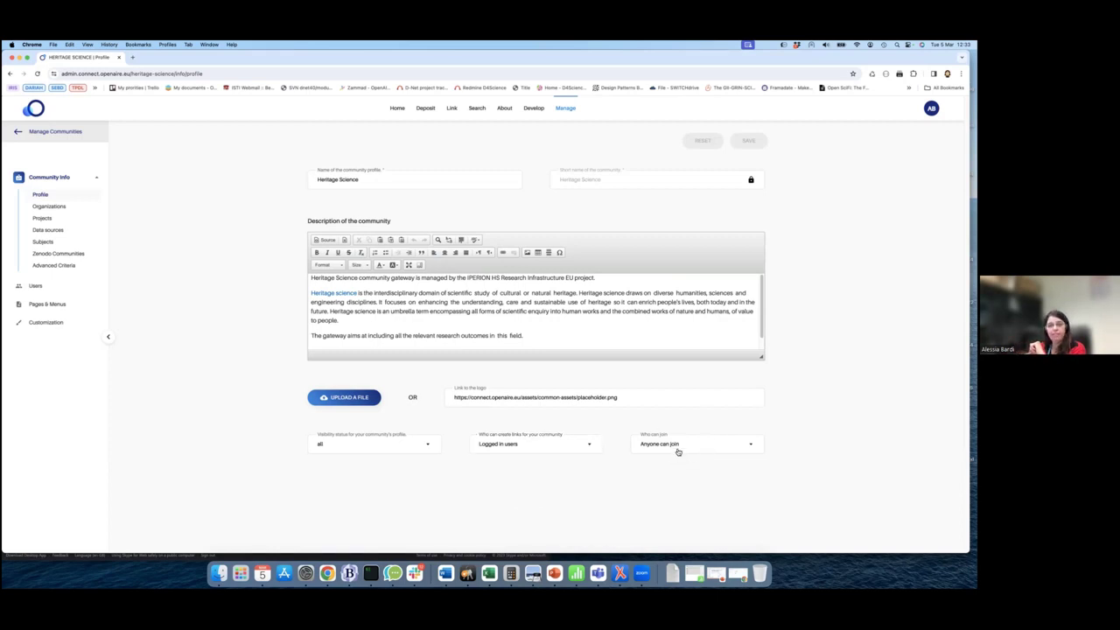
click(677, 451)
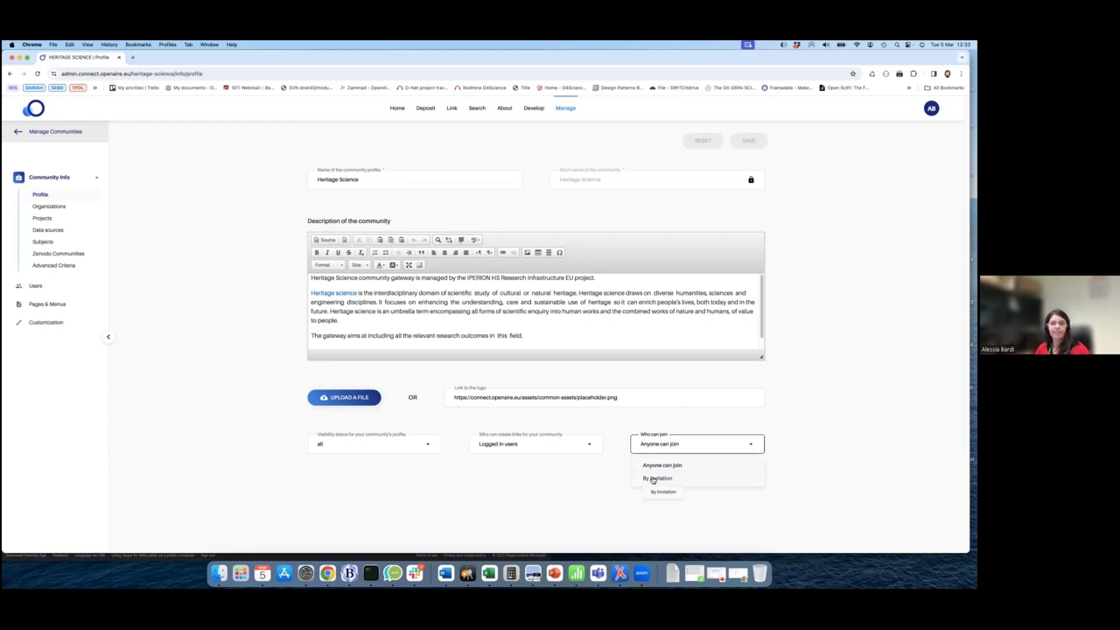
click(550, 444)
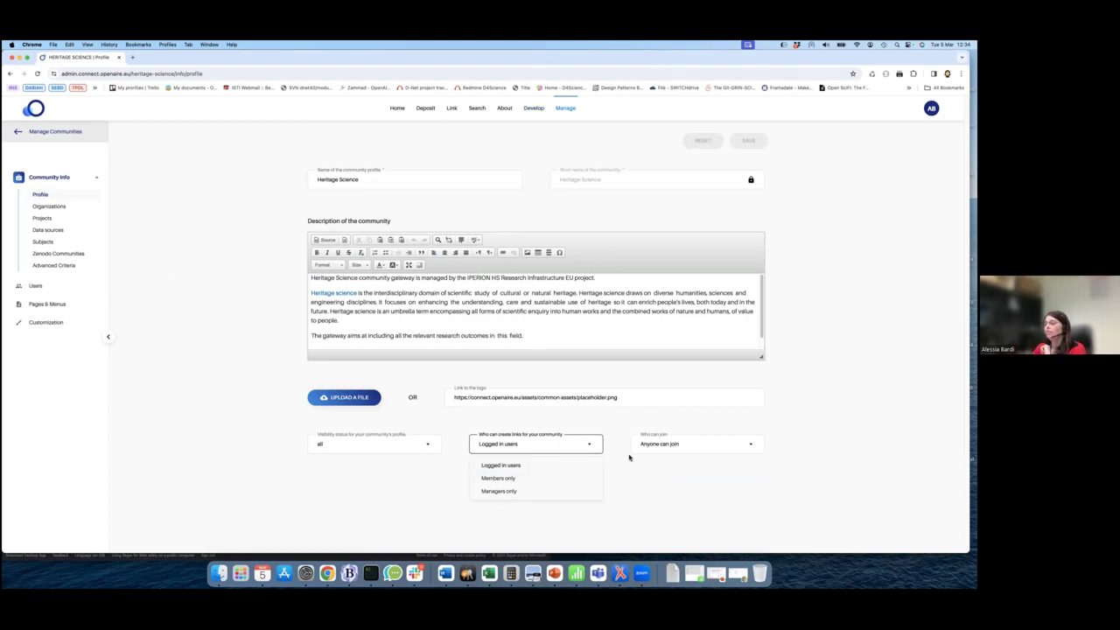
- Switch to the 06-CONNECT-community-call presentation in PowerPoint and go to slide 24, "Mode 3 – Bulk linking"
click(554, 574)
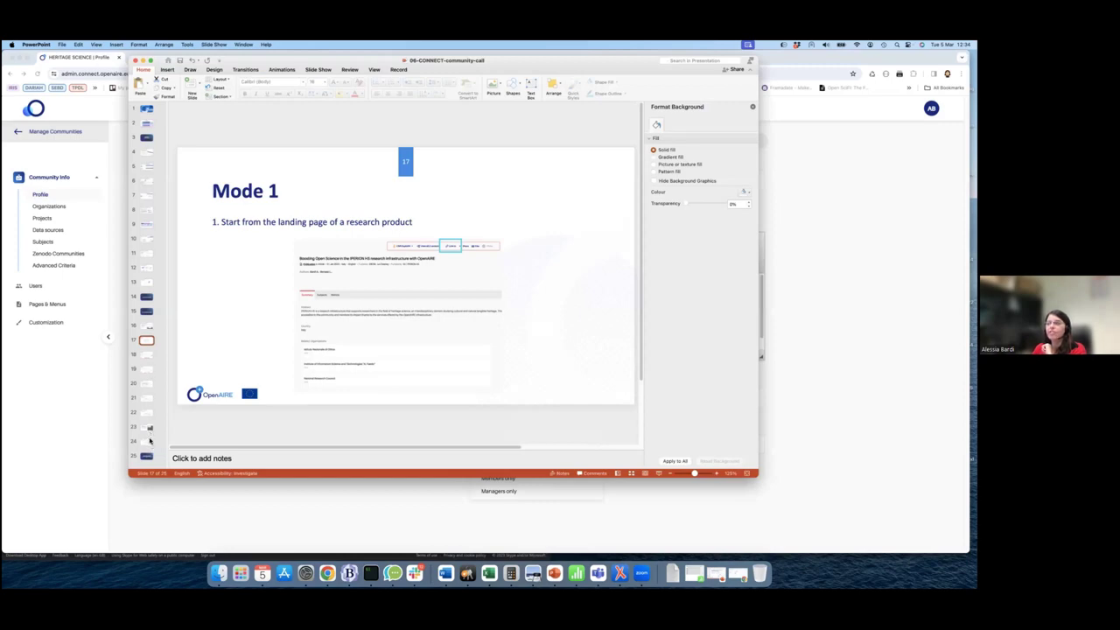
click(149, 415)
click(148, 444)
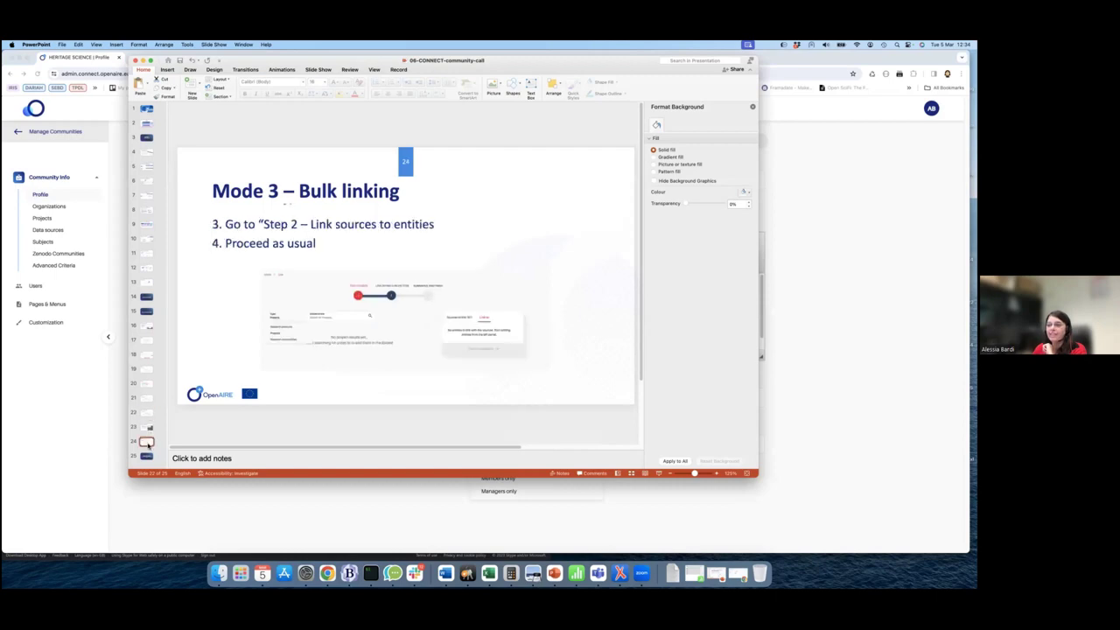